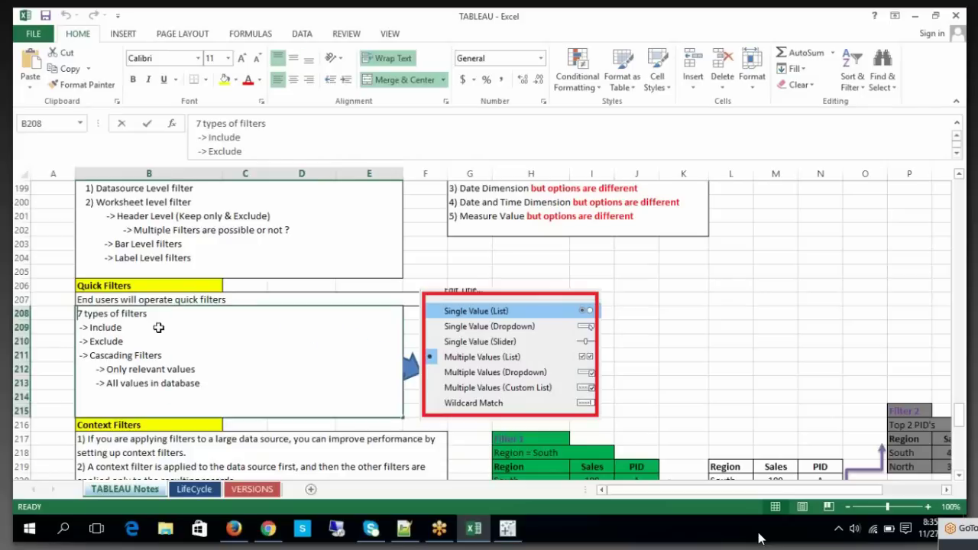
{"action": "double_click", "coordinate": [122, 327]}
{"action": "left_click_drag", "start_coordinate": [122, 327], "coordinate": [90, 327]}
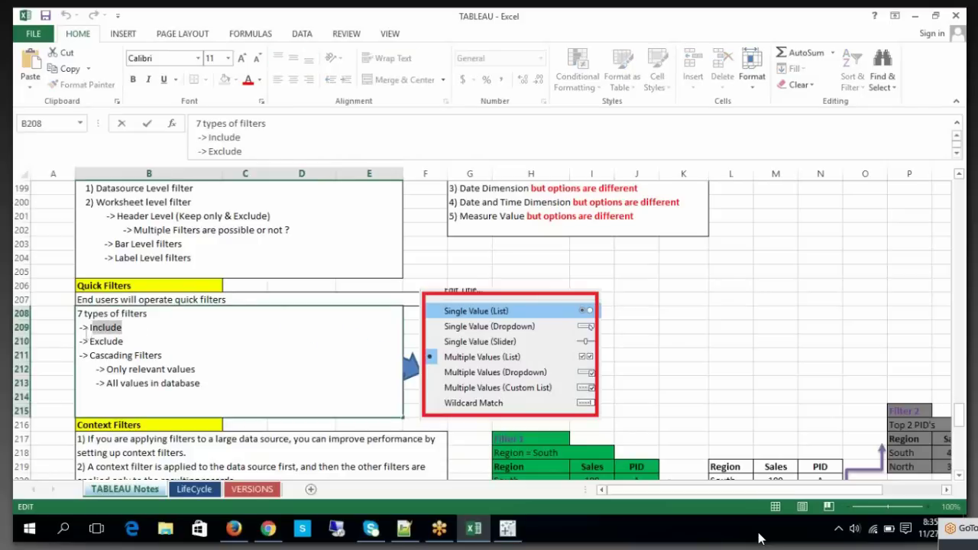
{"action": "left_click", "coordinate": [692, 344]}
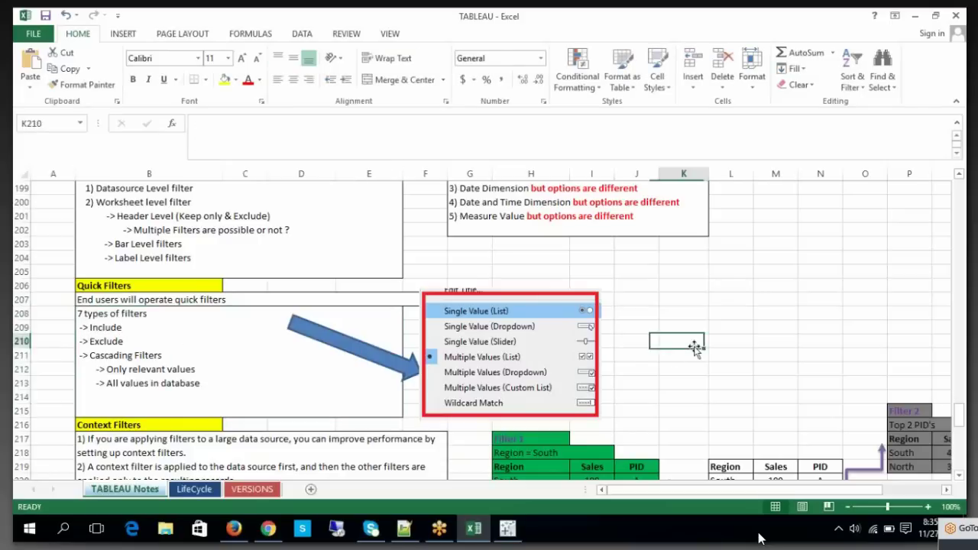
Switch to the Tableau workbook, add a new worksheet and delete the SAMPLE sheet
{"action": "left_click", "coordinate": [511, 527]}
{"action": "left_click", "coordinate": [267, 201]}
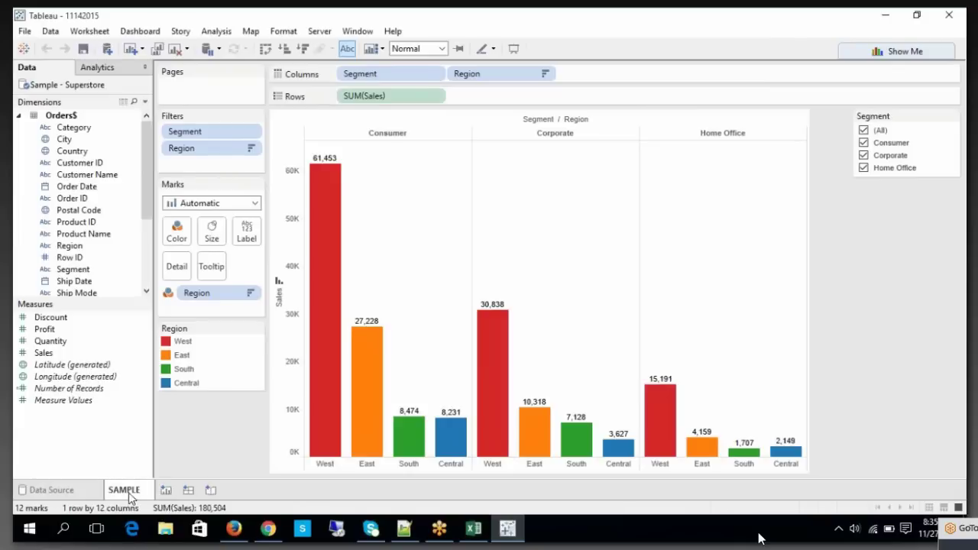
{"action": "left_click", "coordinate": [166, 490]}
{"action": "left_click", "coordinate": [122, 490]}
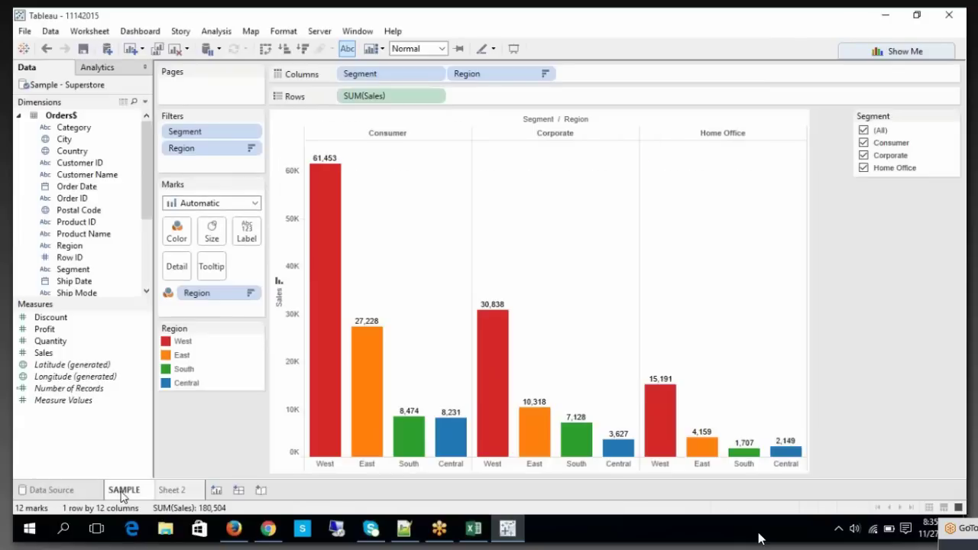
{"action": "right_click", "coordinate": [122, 490]}
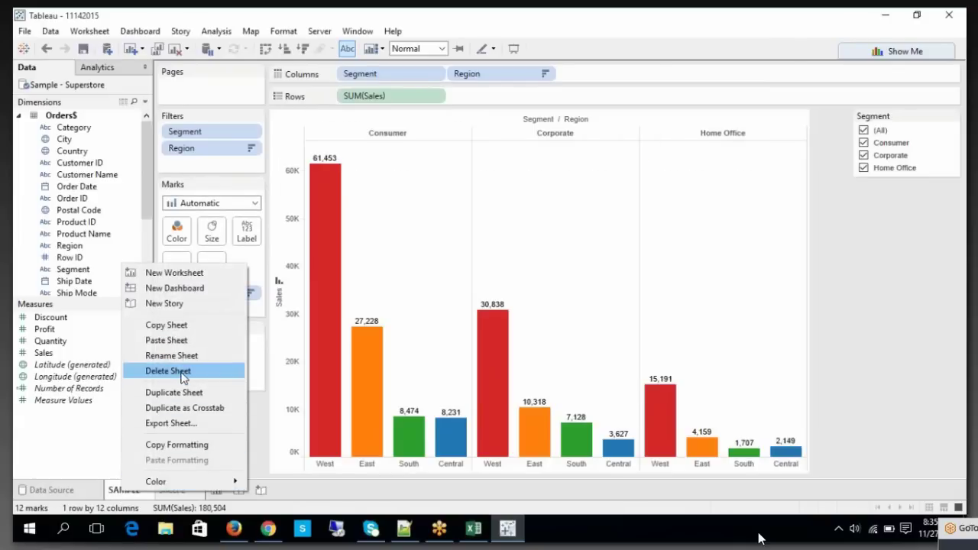
{"action": "key", "text": "Escape"}
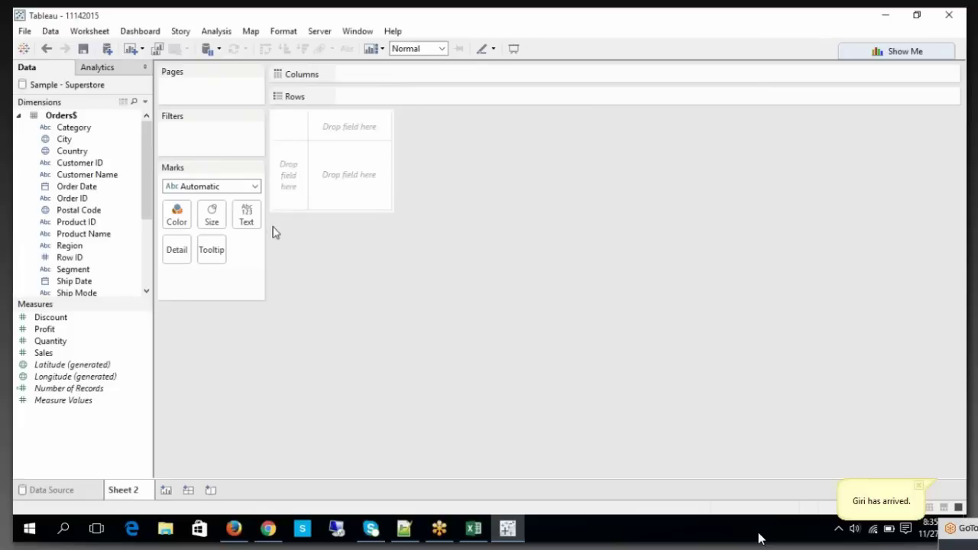
Build a bar chart with Category and Segment on rows and the sum of Sales on columns
{"action": "left_click_drag", "start_coordinate": [92, 132], "coordinate": [352, 102]}
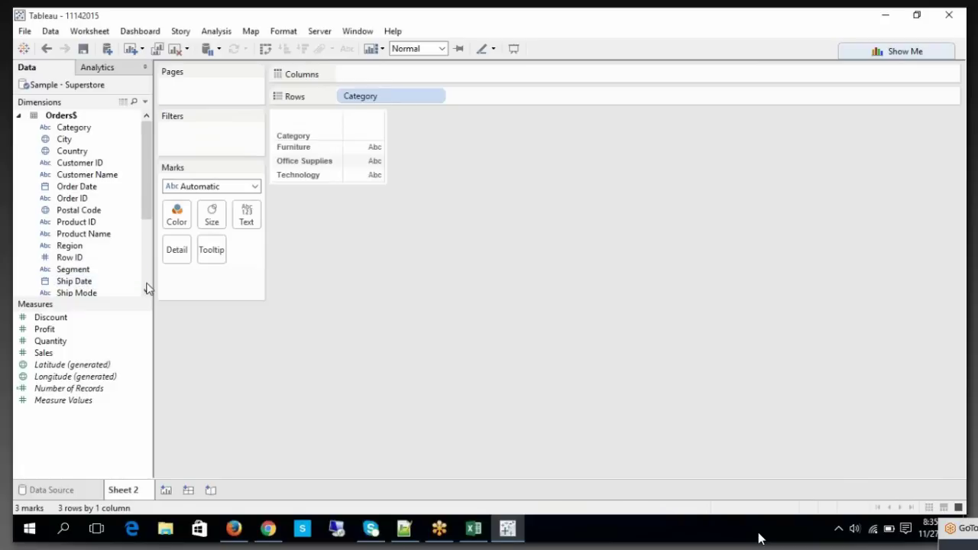
{"action": "left_click_drag", "start_coordinate": [94, 270], "coordinate": [469, 126]}
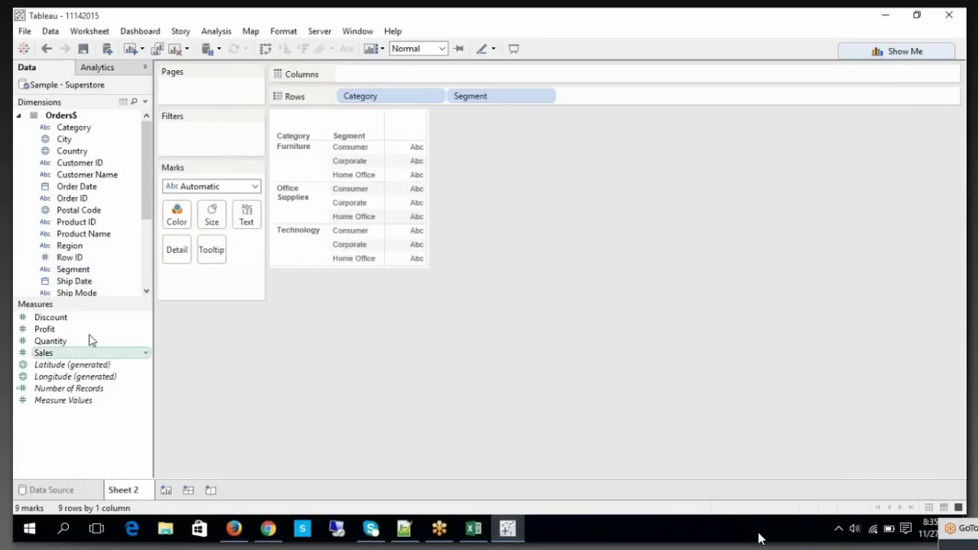
{"action": "left_click_drag", "start_coordinate": [79, 356], "coordinate": [364, 77]}
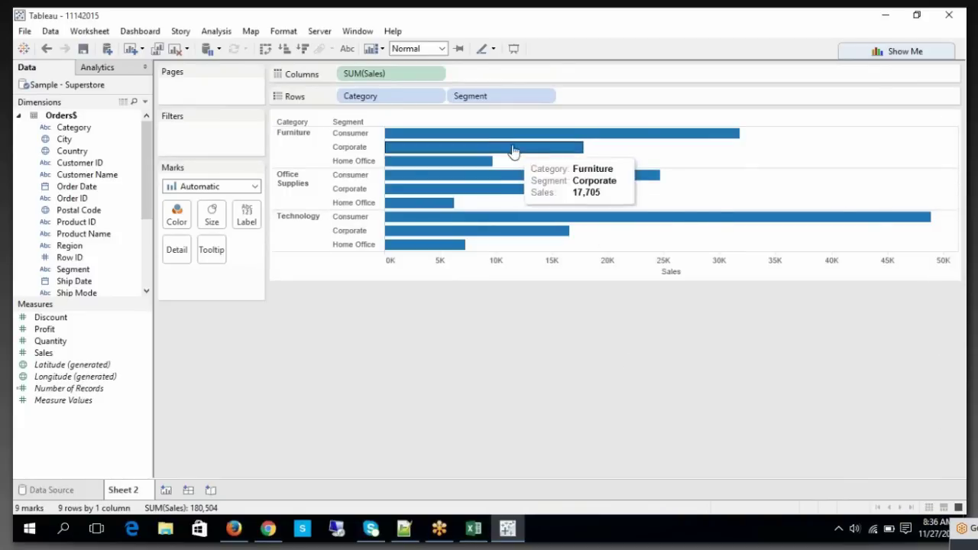
Show quick filters for the Category and Segment dimensions
{"action": "right_click", "coordinate": [418, 102]}
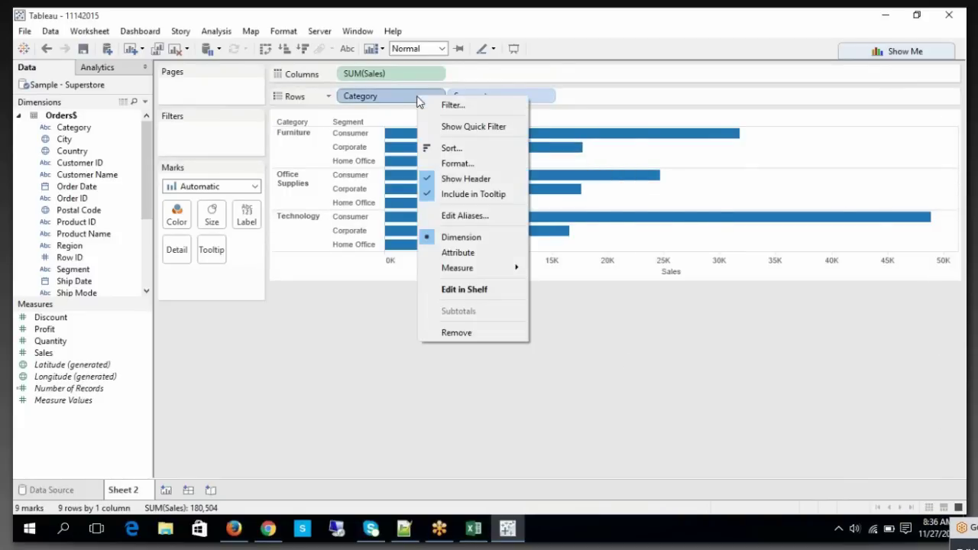
{"action": "left_click", "coordinate": [442, 122]}
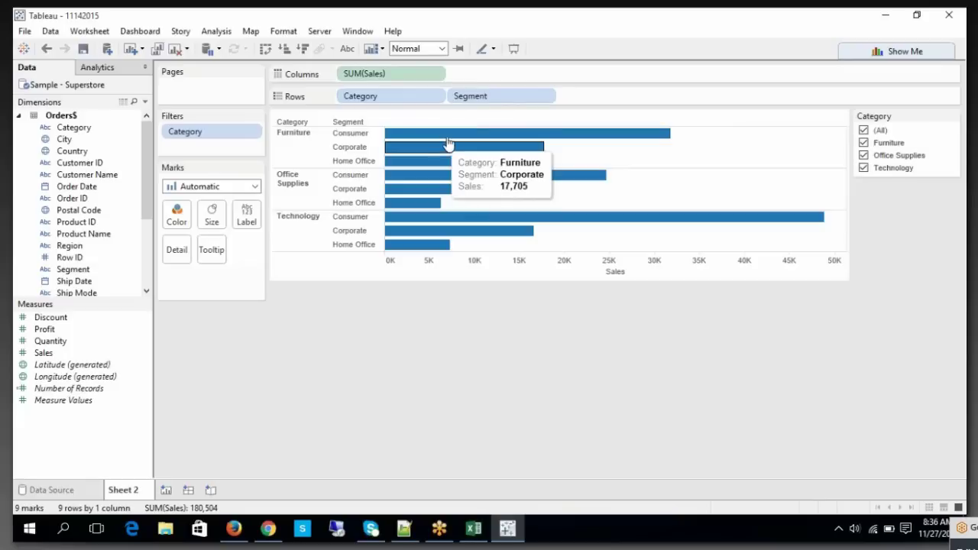
{"action": "right_click", "coordinate": [504, 103]}
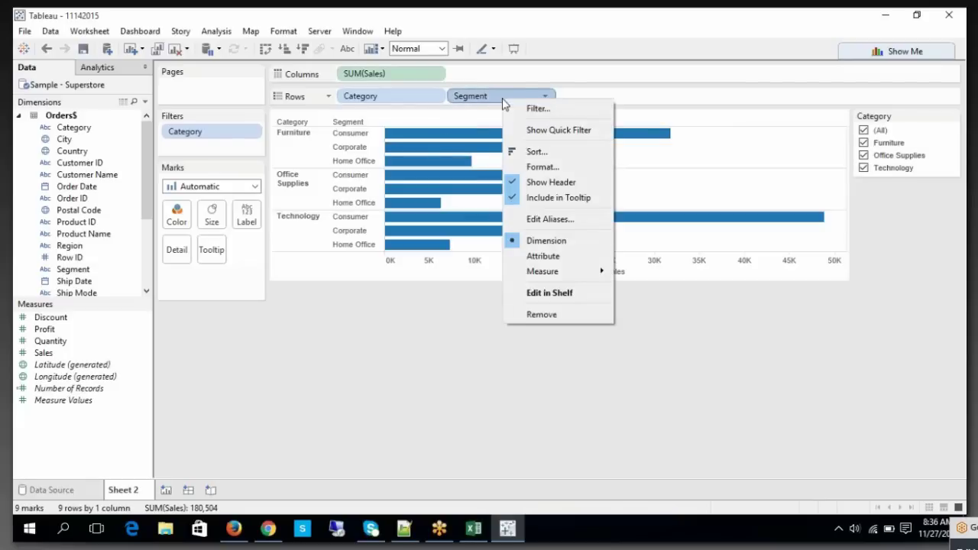
{"action": "left_click", "coordinate": [553, 138]}
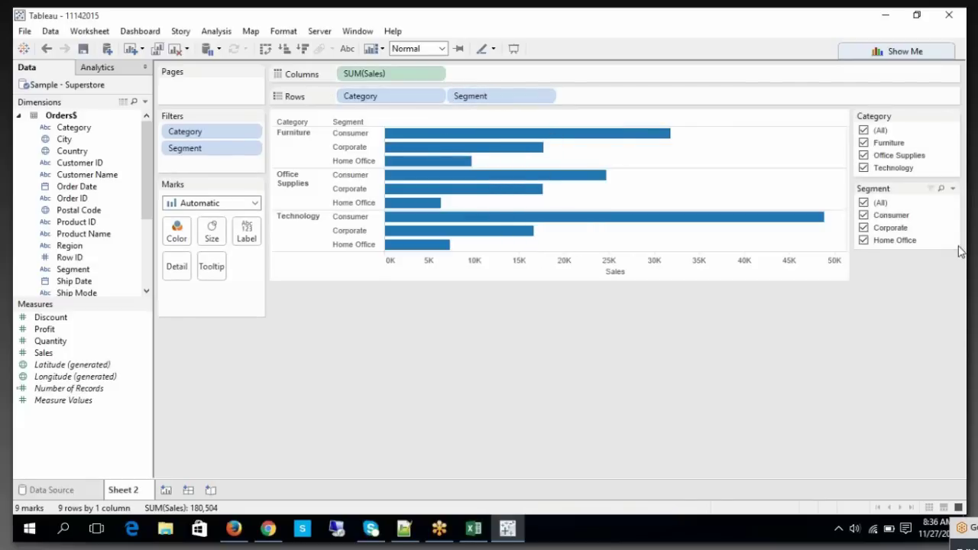
Compare the Segment quick filter's options with the filter types in the Excel notes, and return to Tableau
{"action": "left_click", "coordinate": [952, 190]}
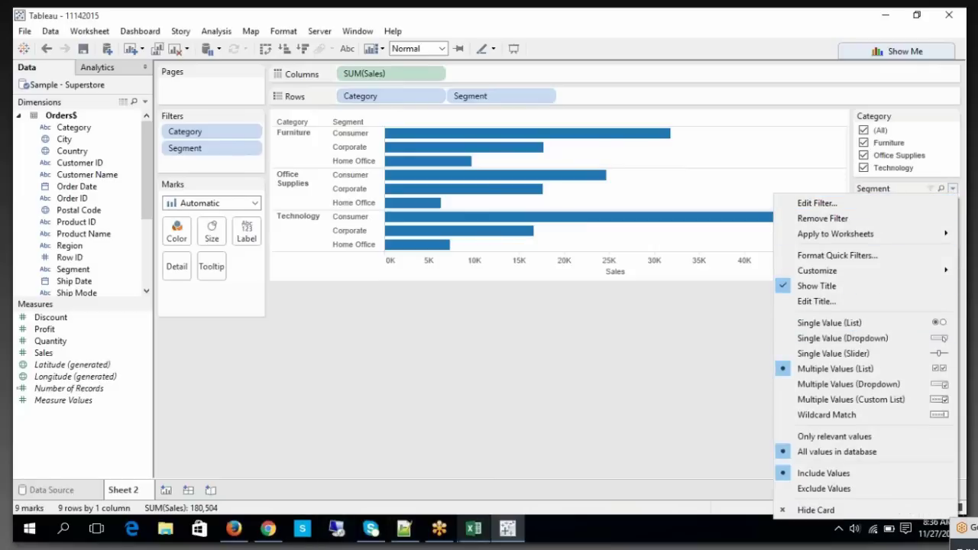
{"action": "left_click", "coordinate": [473, 529]}
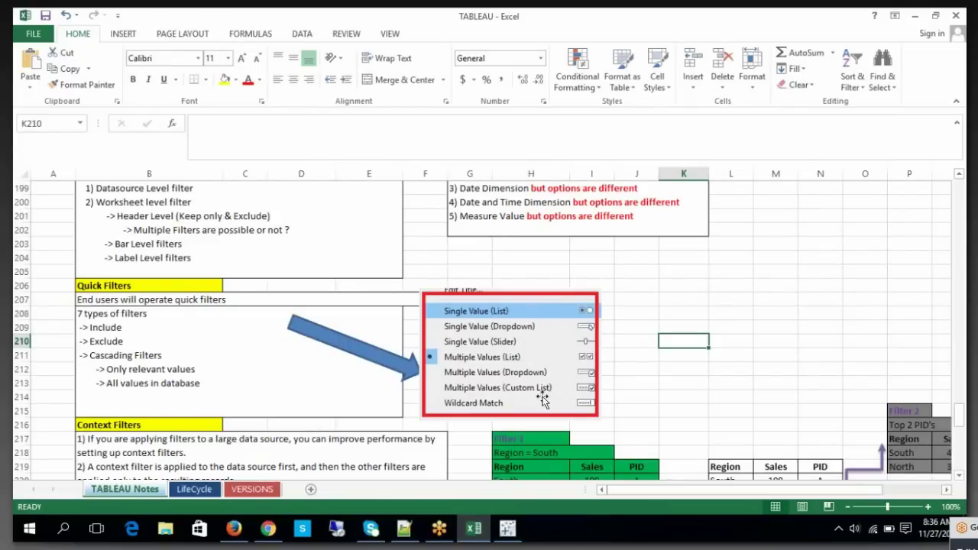
{"action": "left_click", "coordinate": [507, 528]}
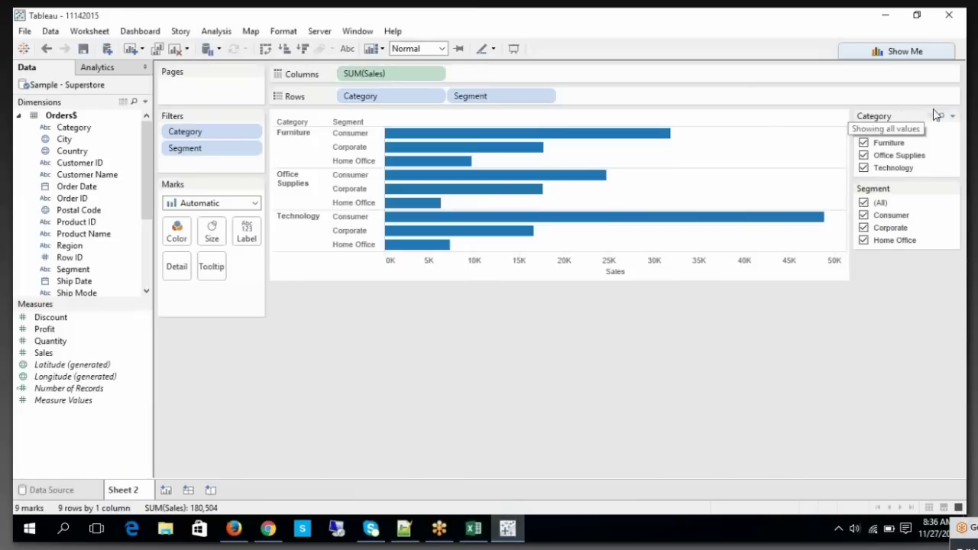
Change the Segment quick filter to Wildcard Match and filter it by "con"
{"action": "left_click", "coordinate": [952, 190]}
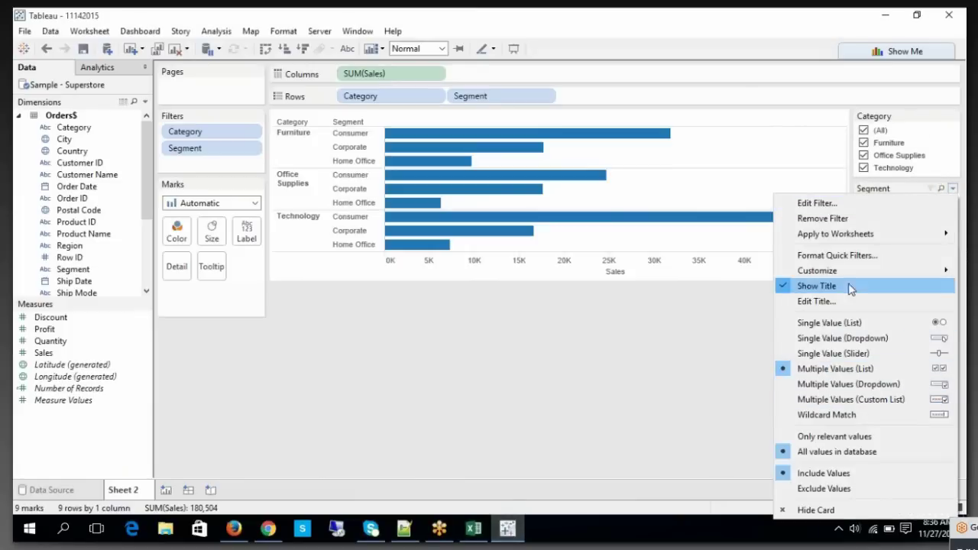
{"action": "left_click", "coordinate": [814, 417]}
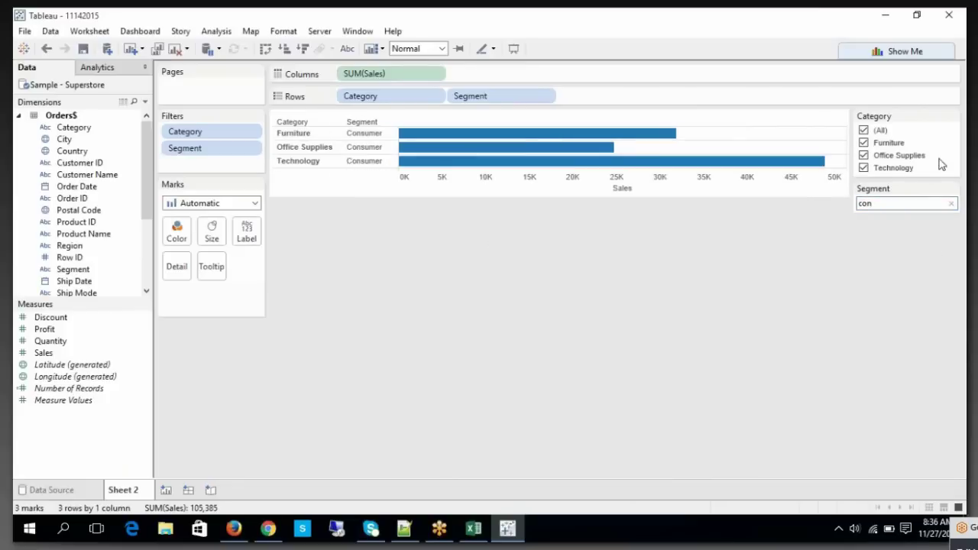
{"action": "left_click_drag", "start_coordinate": [879, 204], "coordinate": [856, 206]}
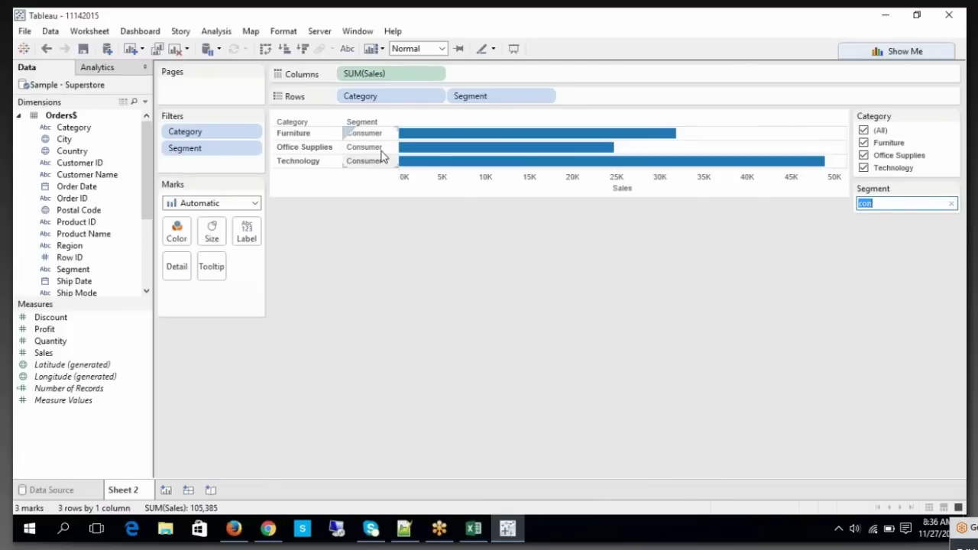
Show mark labels on the bars and clear the Segment wildcard text
{"action": "left_click", "coordinate": [346, 48]}
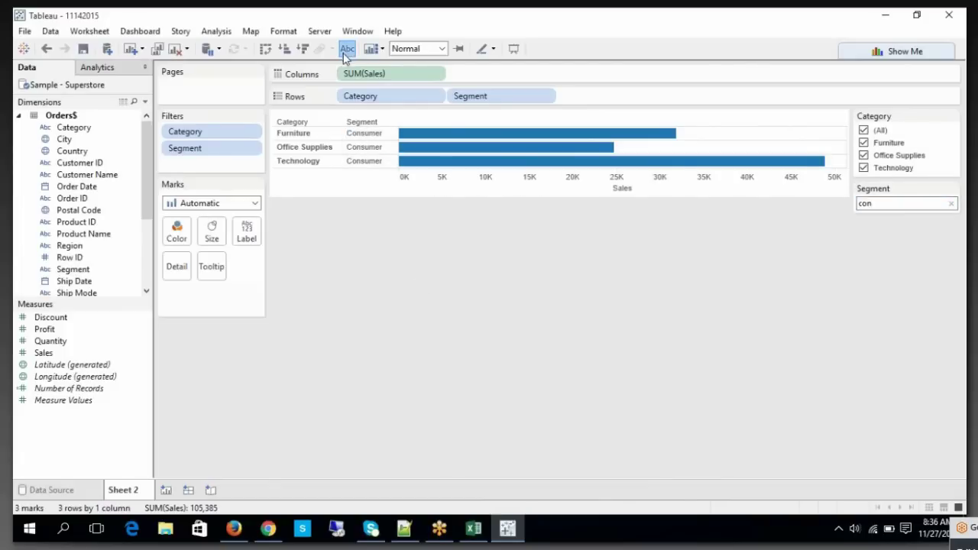
{"action": "left_click", "coordinate": [950, 203]}
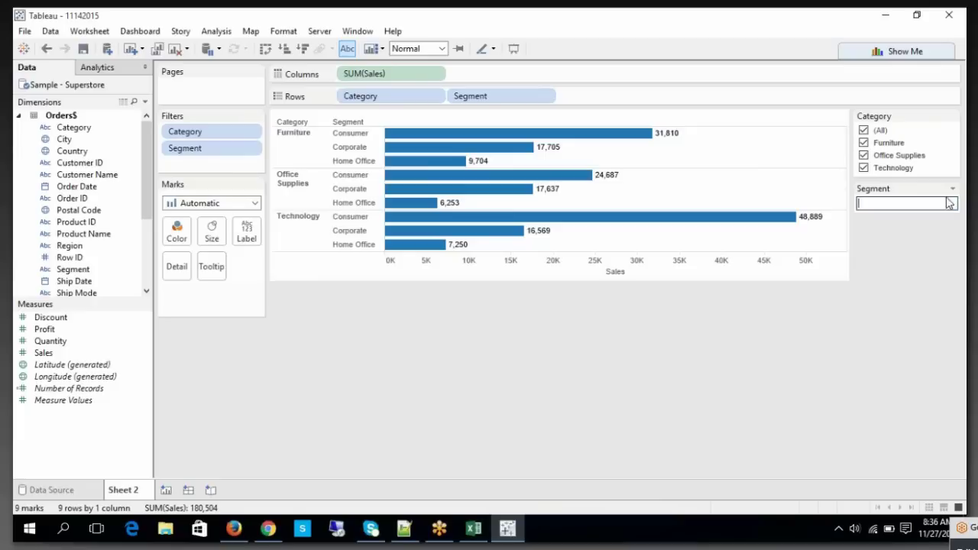
Change the Segment quick filter to Single Value (List) and select Consumer, Corporate and Home Office in turn
{"action": "left_click", "coordinate": [953, 191]}
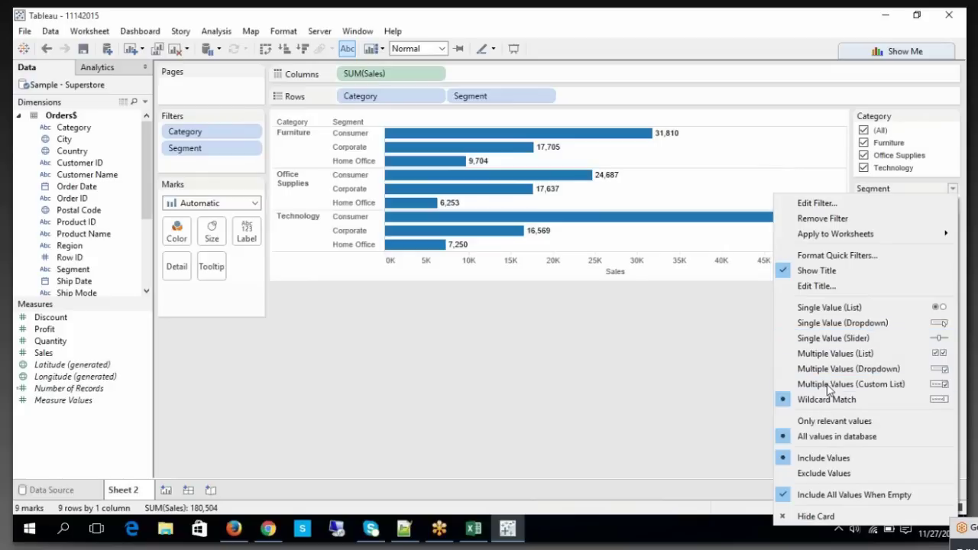
{"action": "left_click", "coordinate": [842, 310]}
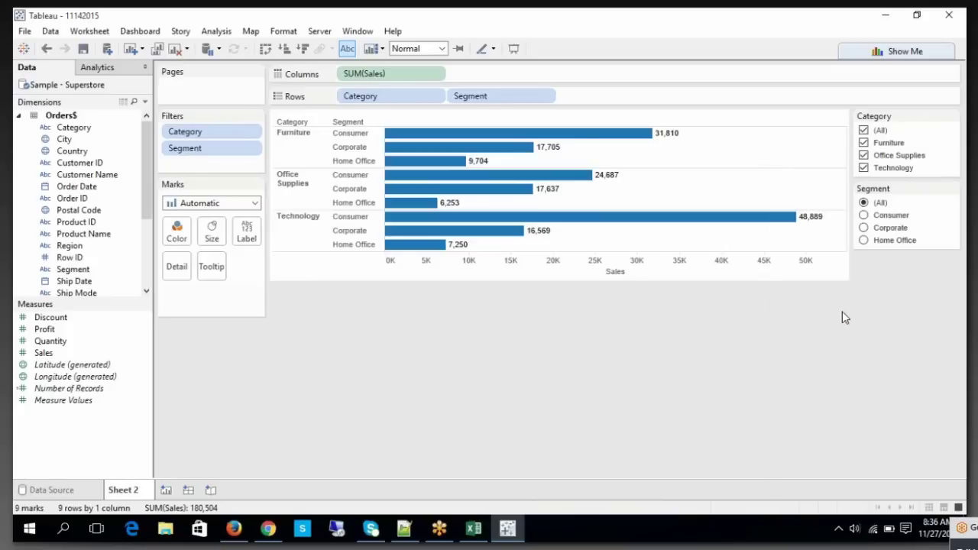
{"action": "left_click", "coordinate": [864, 214]}
{"action": "left_click", "coordinate": [863, 227]}
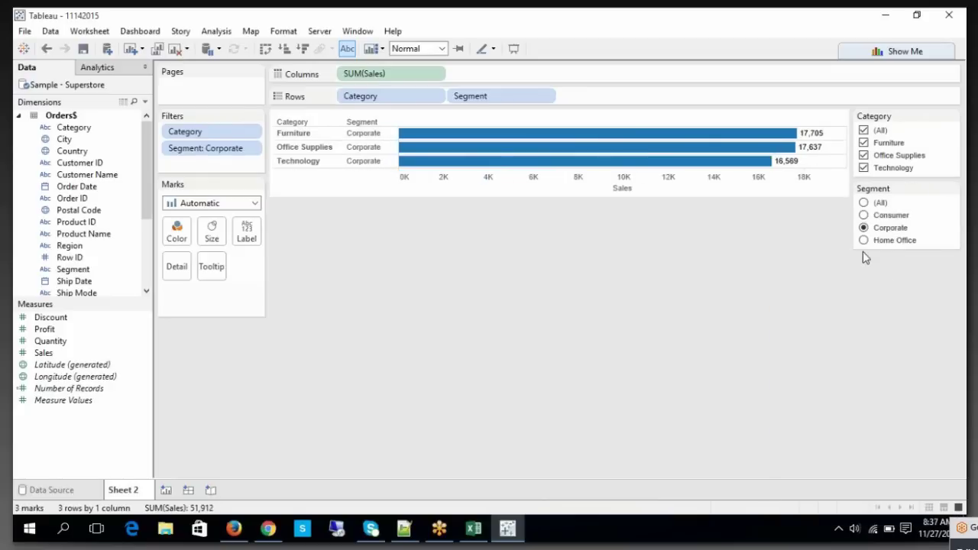
{"action": "left_click", "coordinate": [863, 240]}
Deselect Office Supplies in the Category filter and set the Segment filter to Exclude Values
{"action": "left_click", "coordinate": [864, 156]}
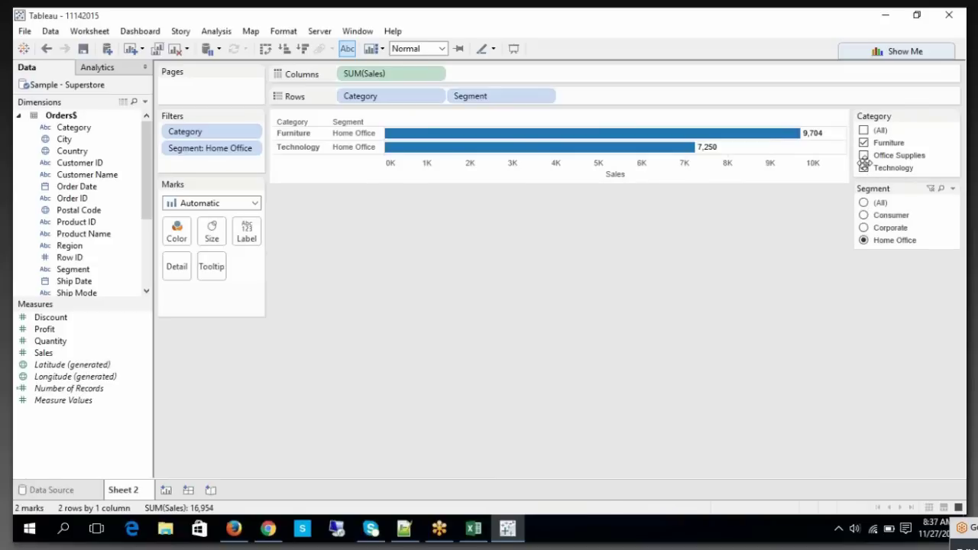
{"action": "left_click", "coordinate": [952, 188]}
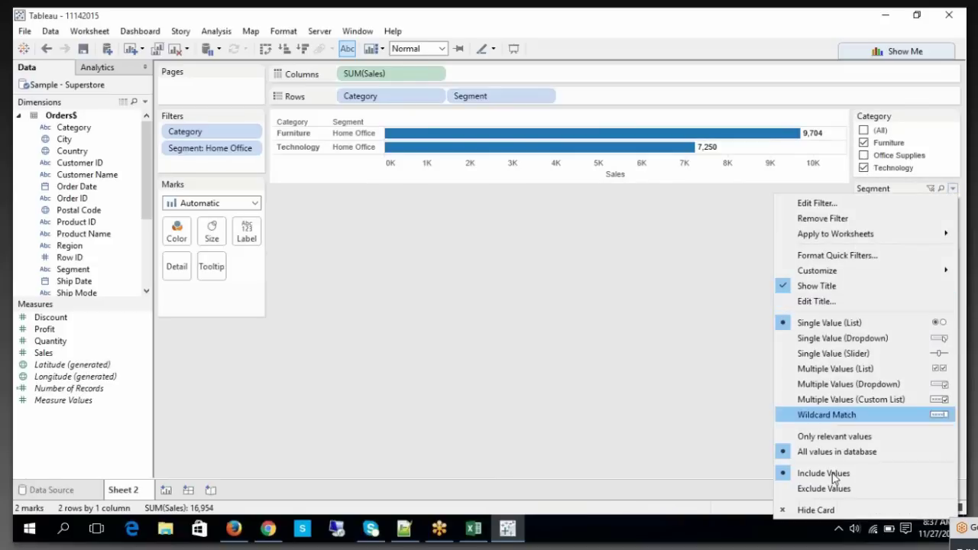
{"action": "left_click", "coordinate": [684, 372]}
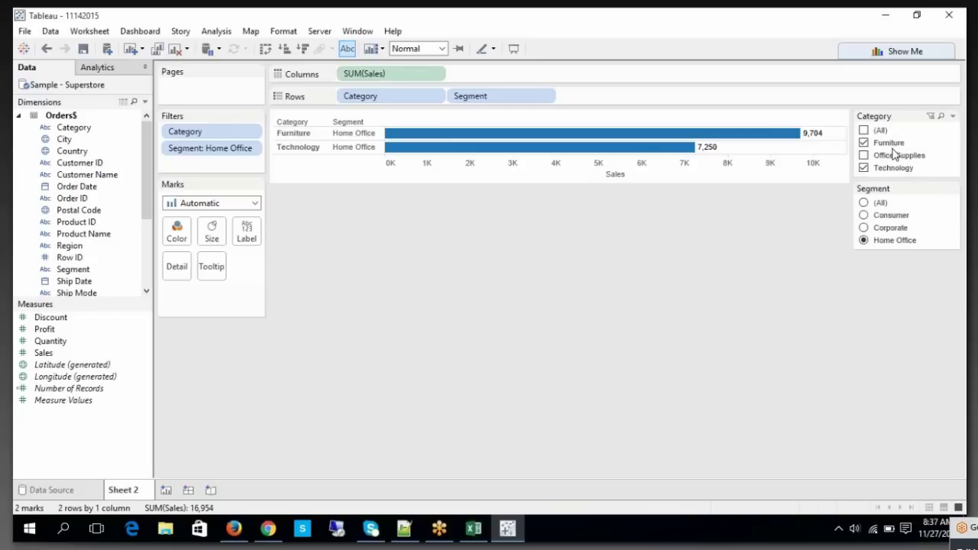
{"action": "left_click", "coordinate": [953, 188]}
{"action": "left_click", "coordinate": [819, 488]}
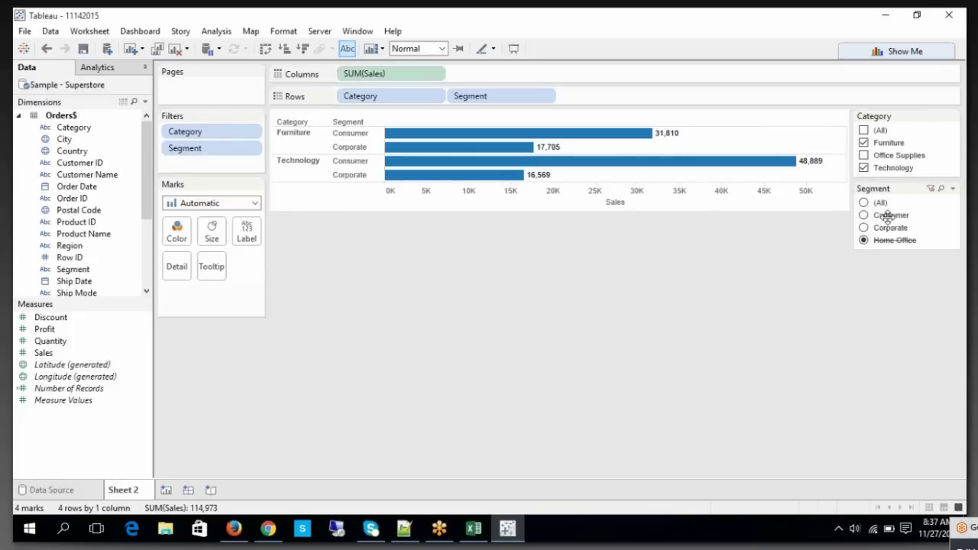
Reselect Office Supplies in the Category filter and set the Segment filter to Include Values
{"action": "left_click", "coordinate": [864, 155]}
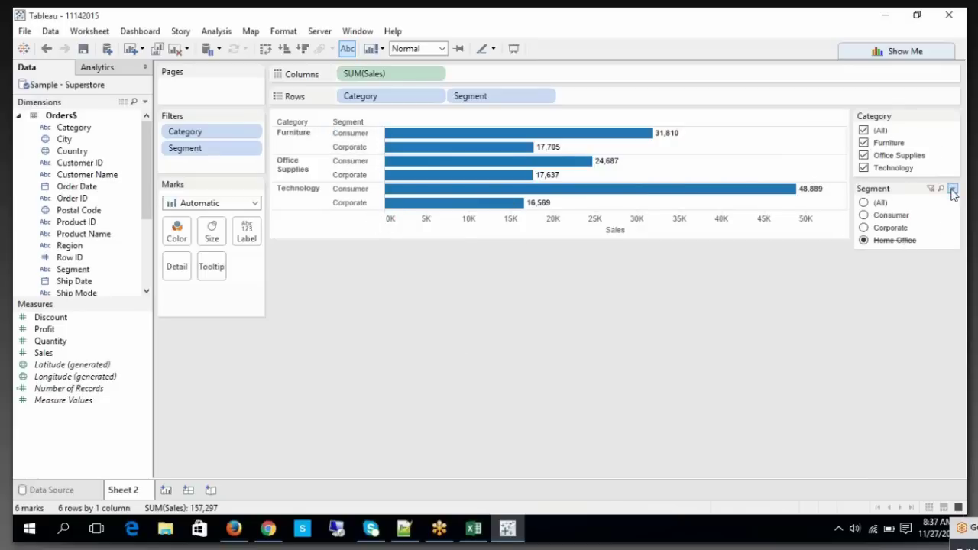
{"action": "left_click", "coordinate": [952, 189]}
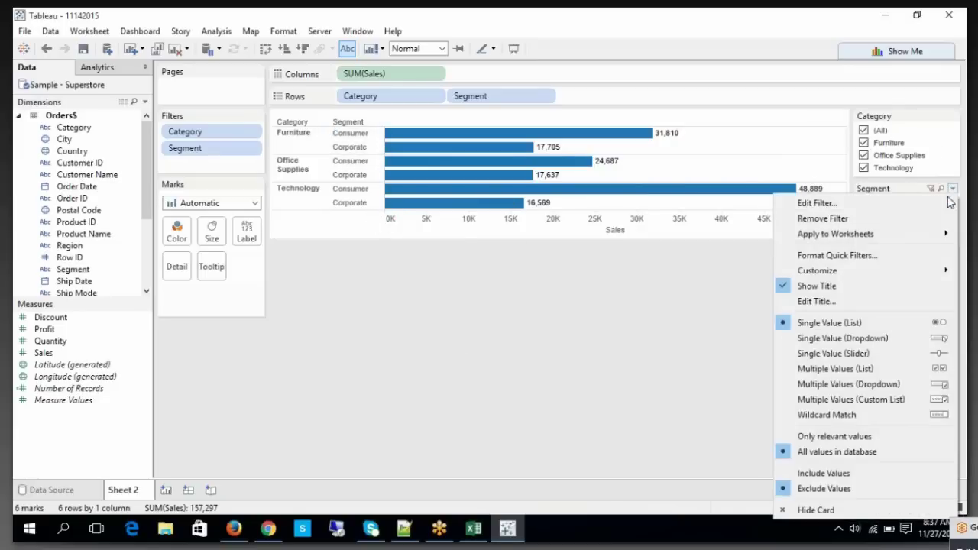
{"action": "left_click", "coordinate": [827, 473]}
Filter Segment to Corporate and after that Consumer, and deselect Office Supplies in the Category filter
{"action": "left_click", "coordinate": [865, 229]}
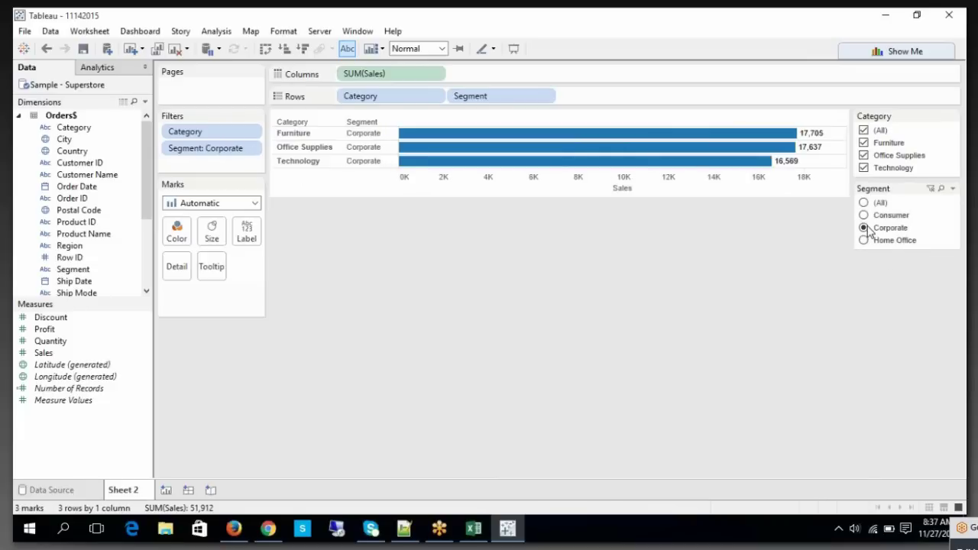
{"action": "left_click", "coordinate": [865, 216]}
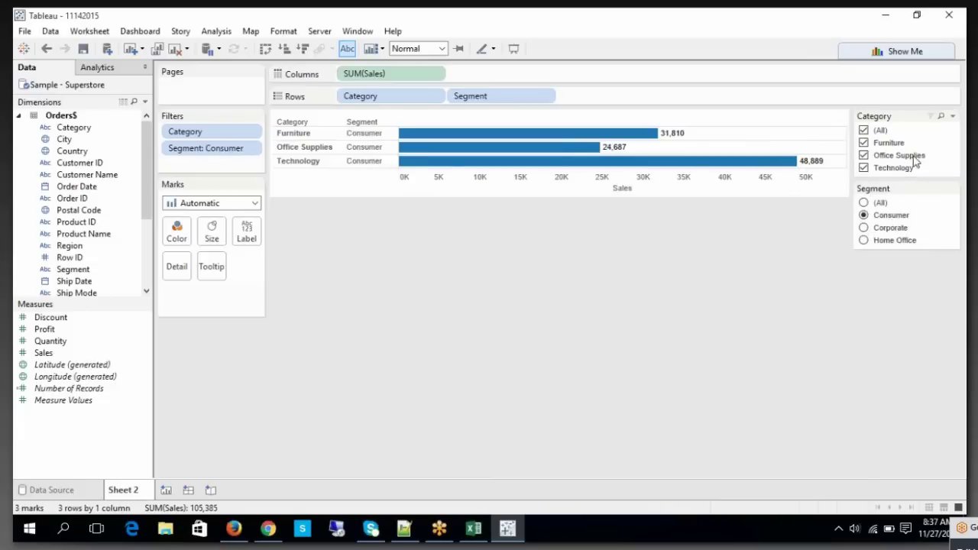
{"action": "left_click", "coordinate": [864, 156]}
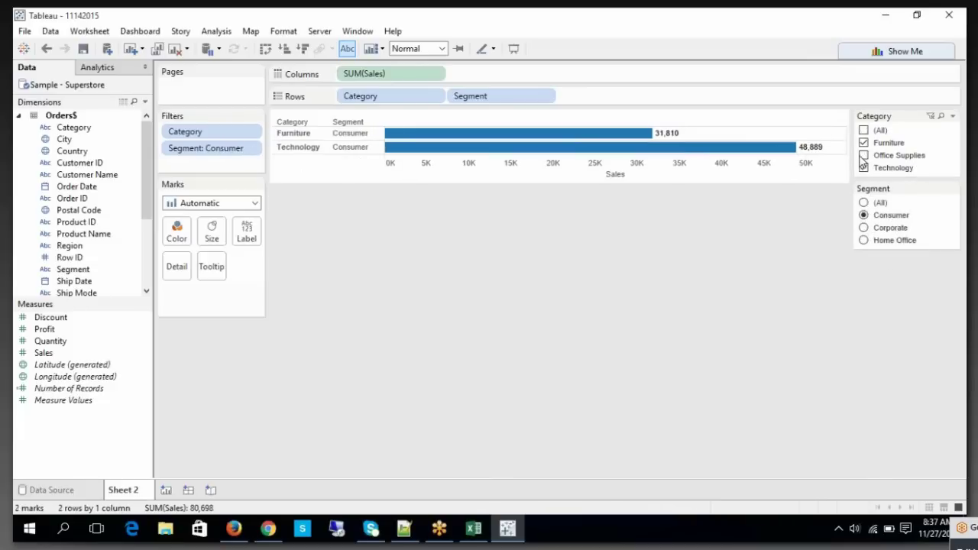
{"action": "left_click", "coordinate": [953, 117]}
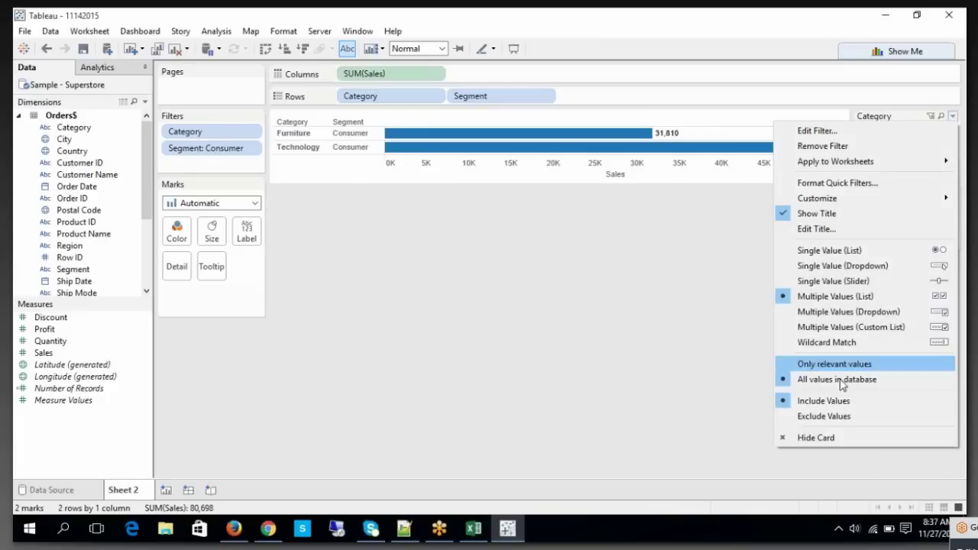
{"action": "left_click", "coordinate": [717, 377]}
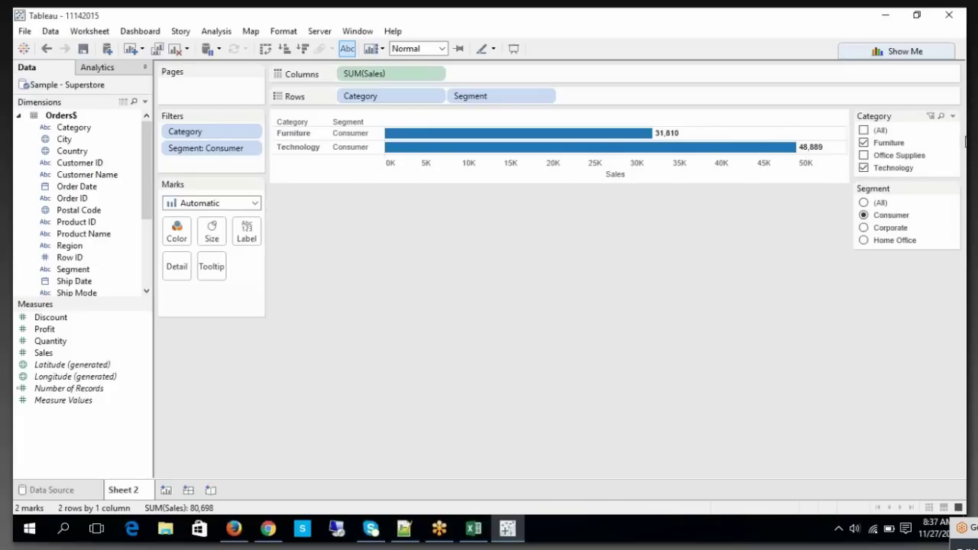
Set the Category quick filter to Exclude Values and return it to Include Values
{"action": "left_click", "coordinate": [952, 117]}
{"action": "left_click", "coordinate": [830, 417]}
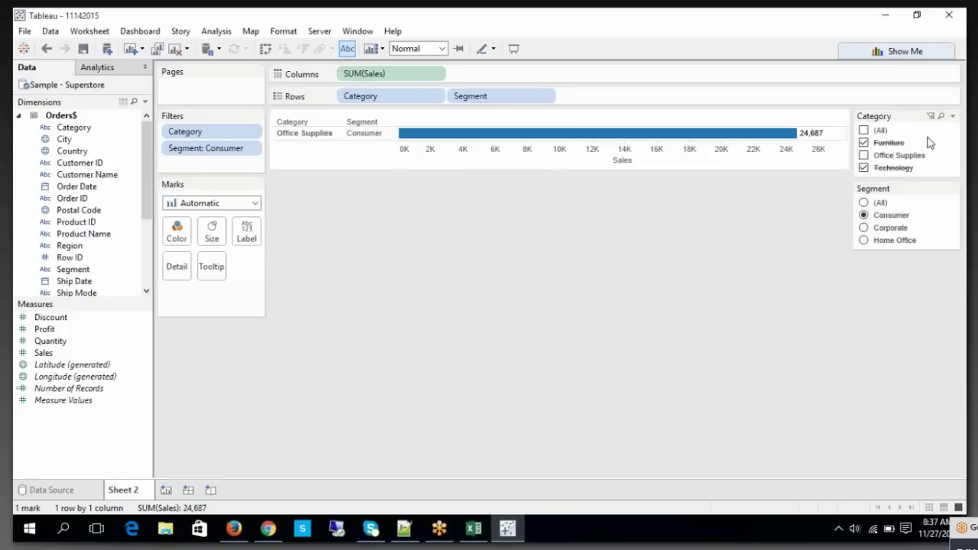
{"action": "left_click", "coordinate": [953, 117]}
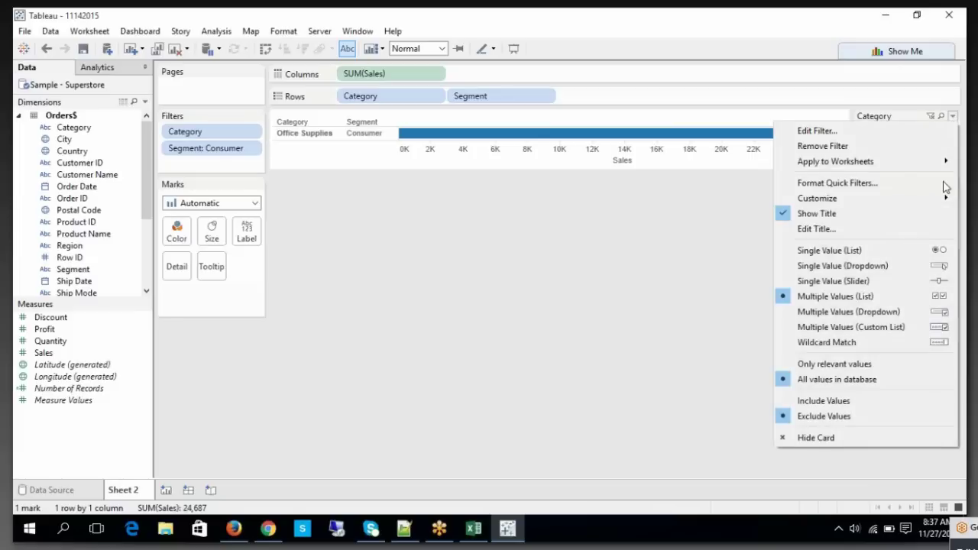
{"action": "left_click", "coordinate": [842, 402]}
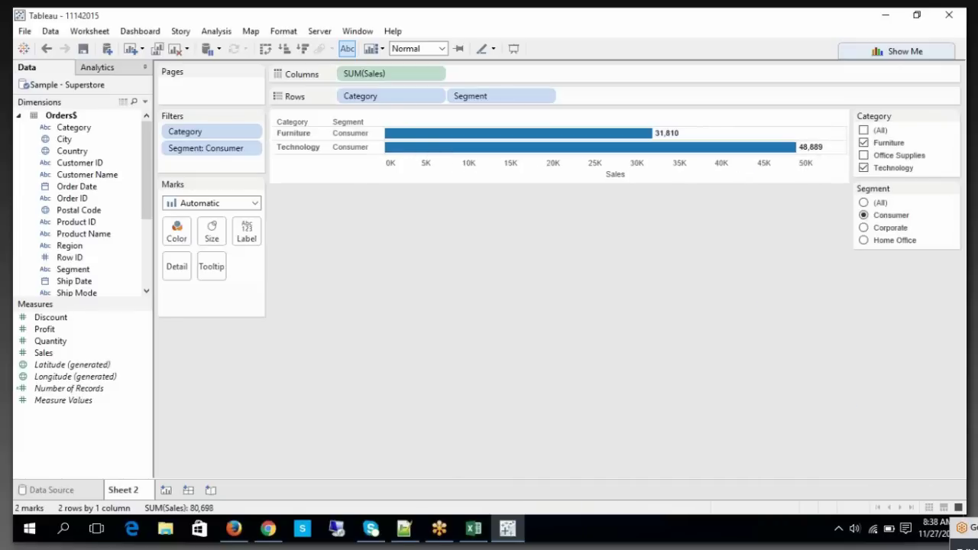
Switch to the TABLEAU workbook in Excel and highlight the Include and Exclude lines in the Quick Filters notes
{"action": "left_click", "coordinate": [473, 531]}
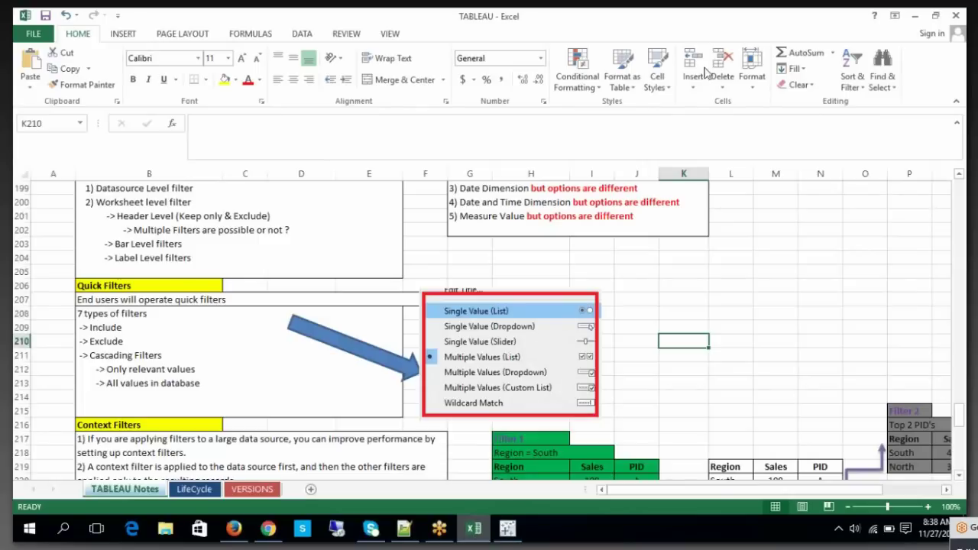
{"action": "double_click", "coordinate": [134, 341]}
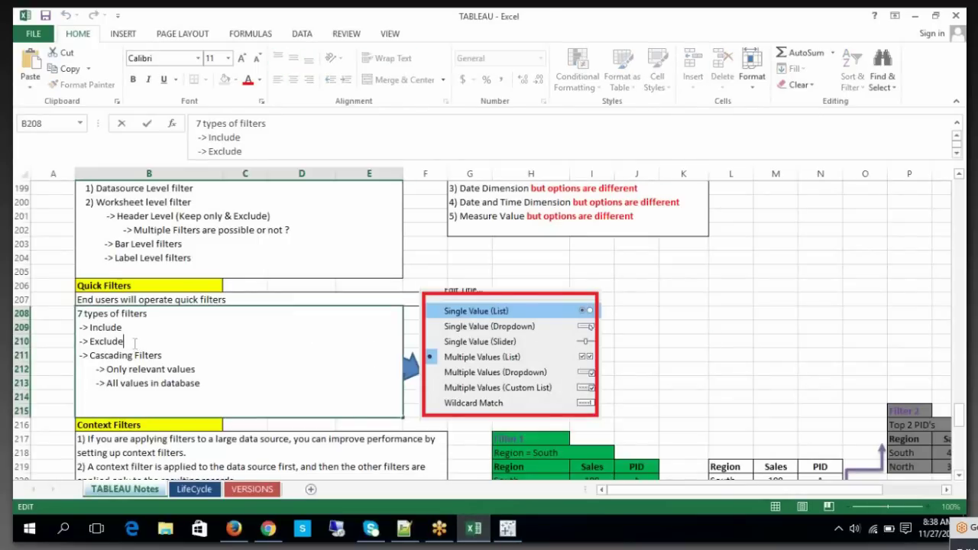
{"action": "left_click_drag", "start_coordinate": [134, 341], "coordinate": [77, 327]}
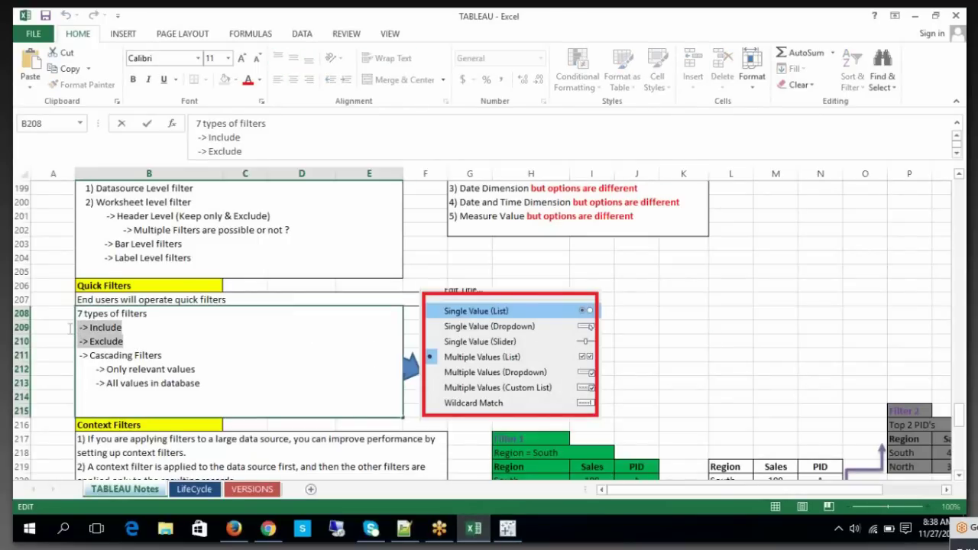
Switch back to Tableau and remove Category and Segment from both the Rows and Filters shelves
{"action": "left_click", "coordinate": [507, 530]}
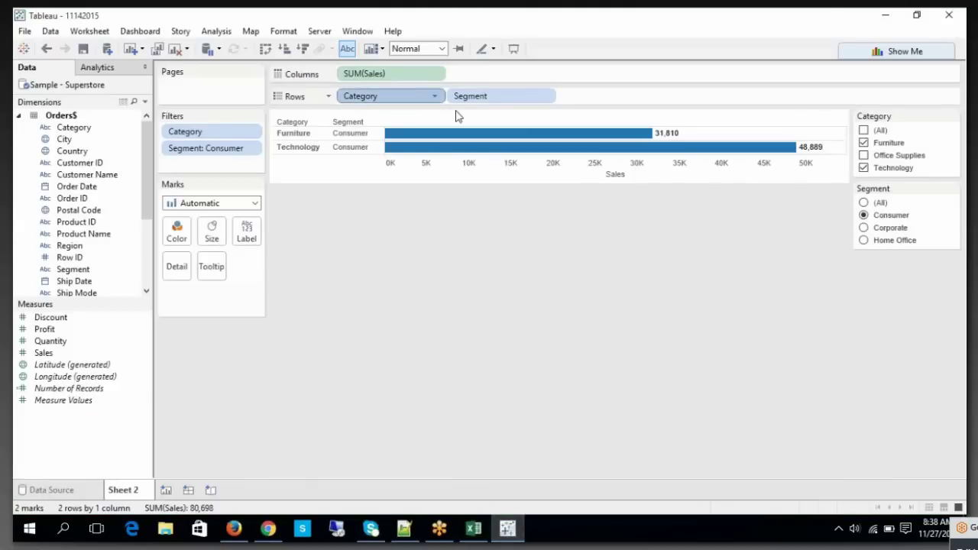
{"action": "left_click_drag", "start_coordinate": [457, 116], "coordinate": [418, 124]}
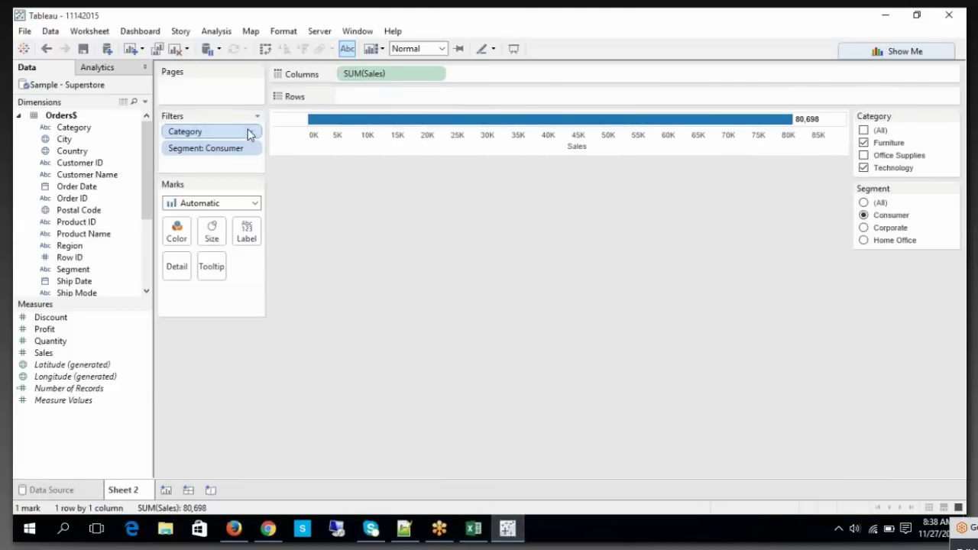
{"action": "left_click", "coordinate": [248, 134]}
{"action": "left_click", "coordinate": [227, 292]}
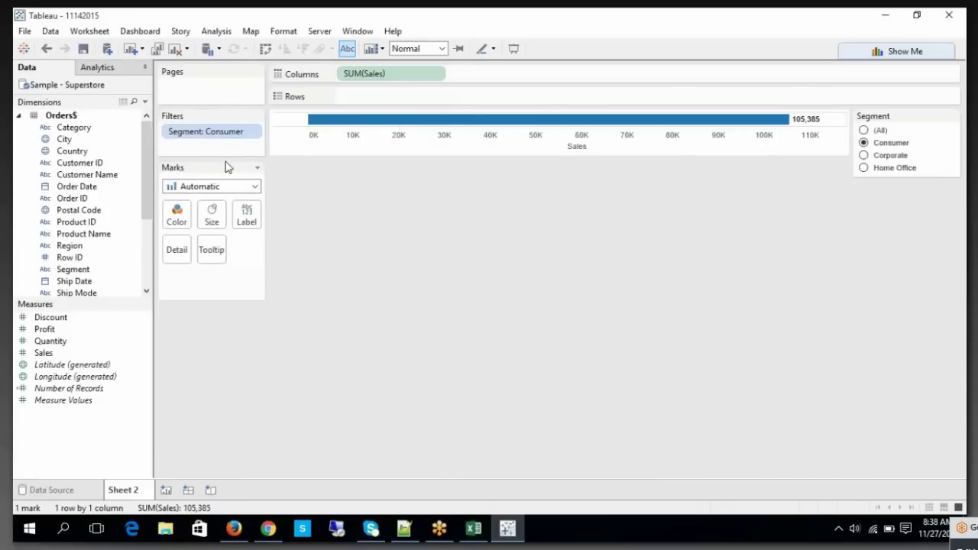
{"action": "left_click", "coordinate": [215, 134]}
{"action": "key", "text": "Delete"}
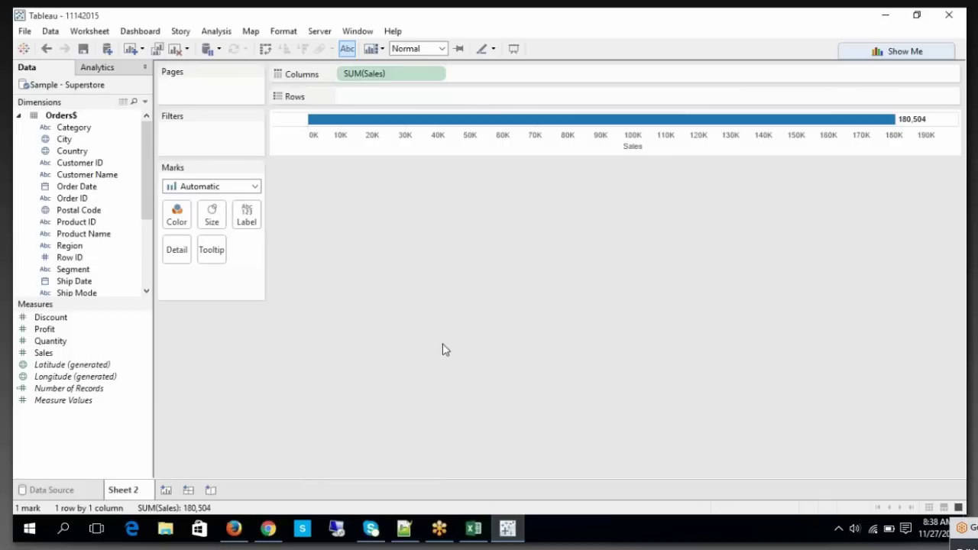
Place Country, State and Region on Rows in that order, and take Country off again
{"action": "left_click_drag", "start_coordinate": [88, 151], "coordinate": [357, 98]}
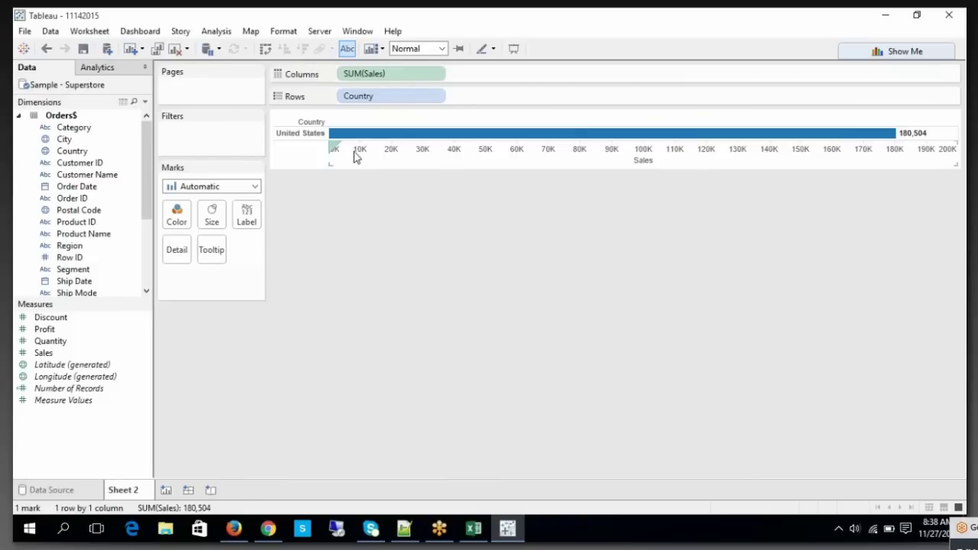
{"action": "left_click_drag", "start_coordinate": [146, 188], "coordinate": [143, 218]}
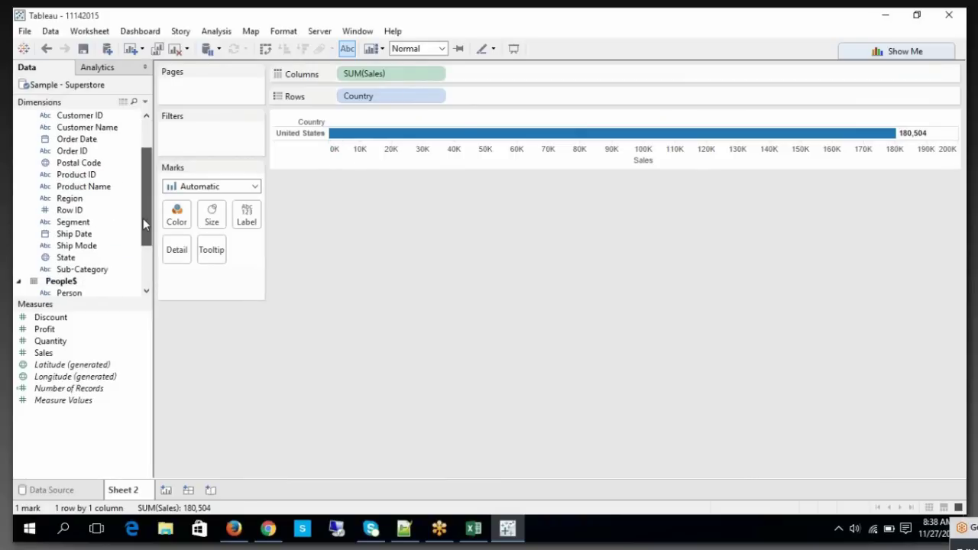
{"action": "left_click_drag", "start_coordinate": [86, 258], "coordinate": [462, 99]}
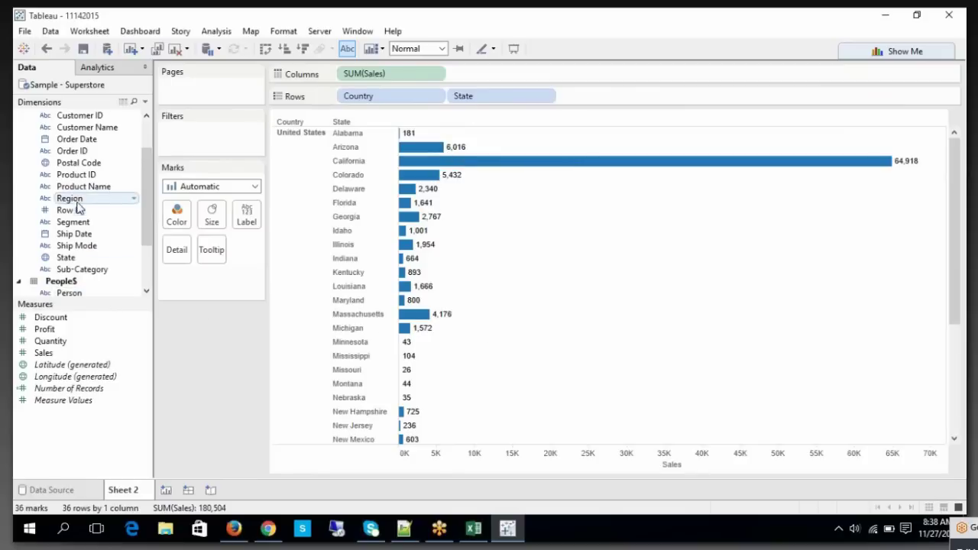
{"action": "left_click_drag", "start_coordinate": [80, 203], "coordinate": [560, 94]}
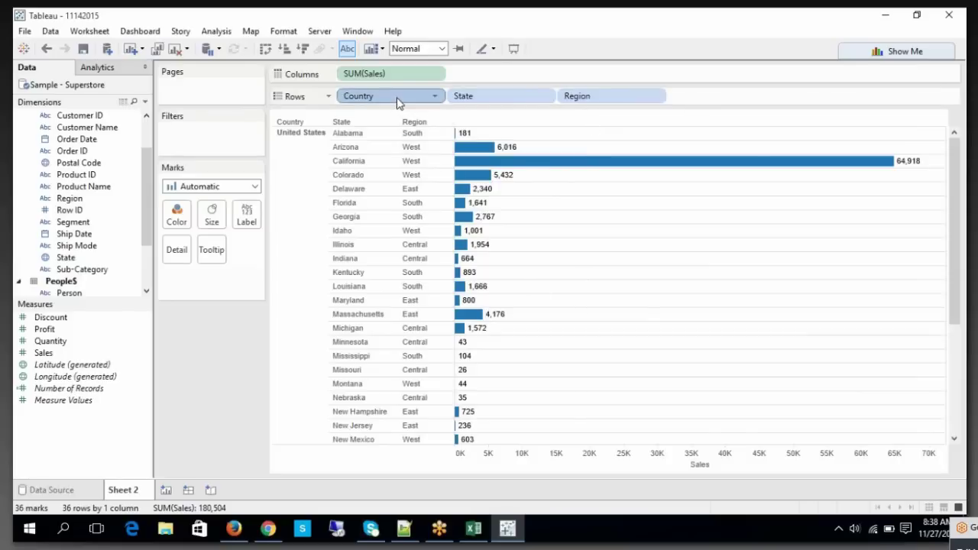
{"action": "left_click_drag", "start_coordinate": [396, 97], "coordinate": [376, 201]}
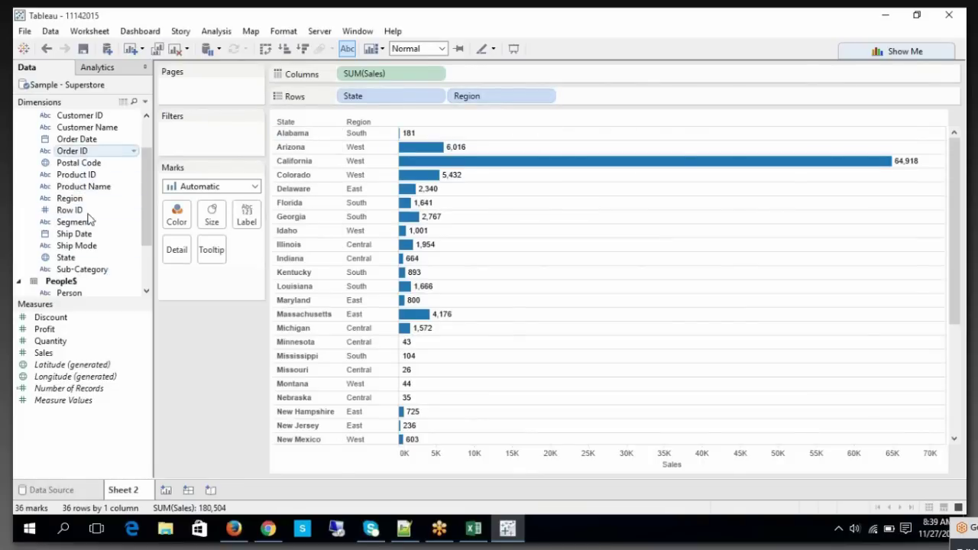
Show quick filters for the State and Region fields on Rows
{"action": "left_click_drag", "start_coordinate": [79, 264], "coordinate": [193, 144]}
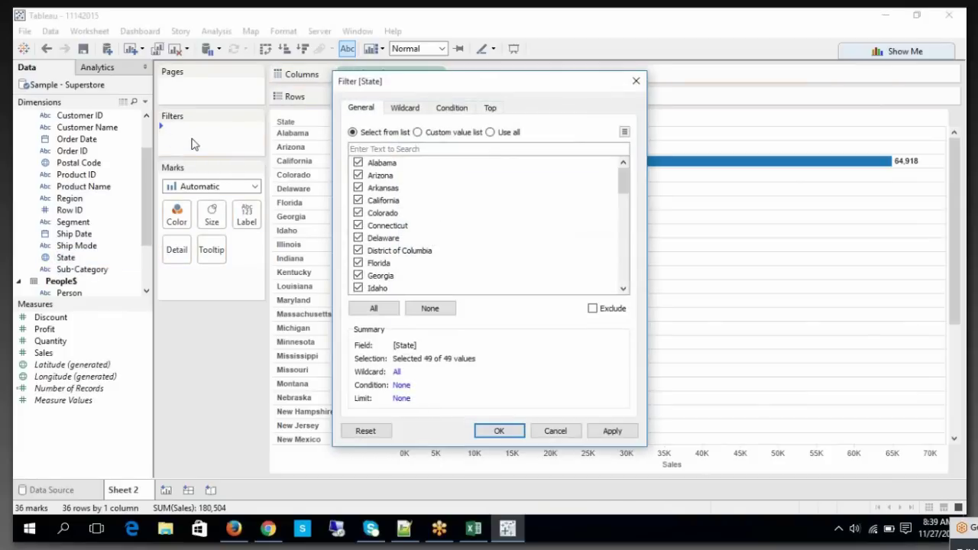
{"action": "left_click", "coordinate": [556, 431]}
{"action": "right_click", "coordinate": [413, 99]}
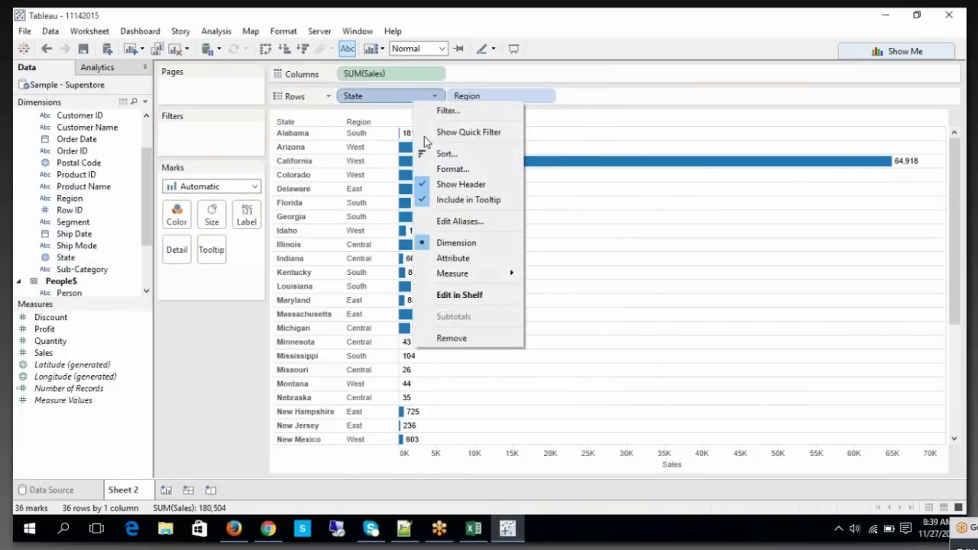
{"action": "left_click", "coordinate": [459, 138]}
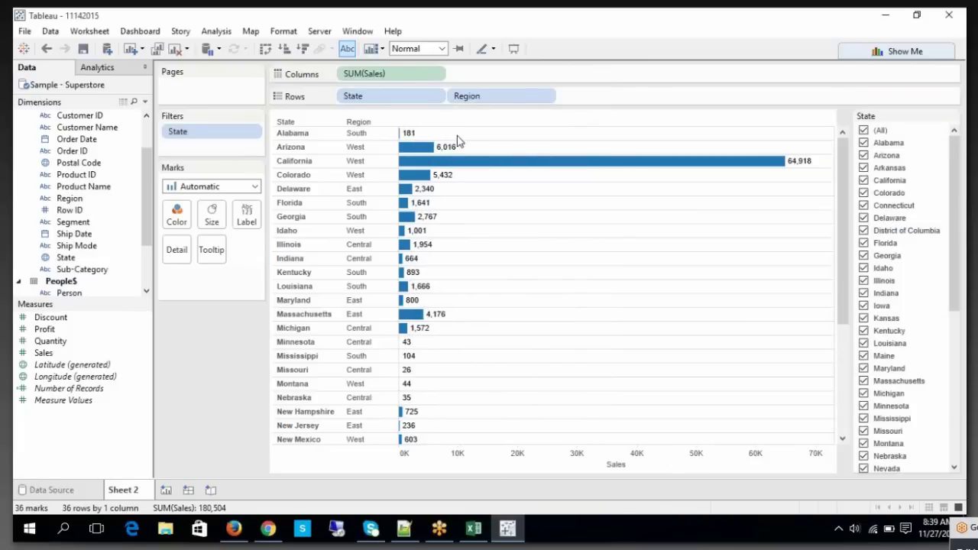
{"action": "right_click", "coordinate": [490, 100]}
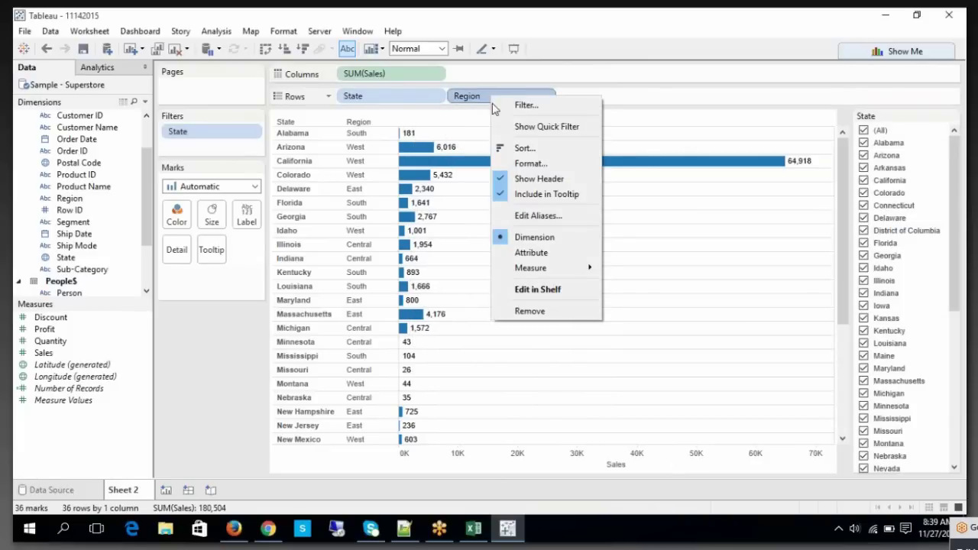
{"action": "left_click", "coordinate": [539, 127]}
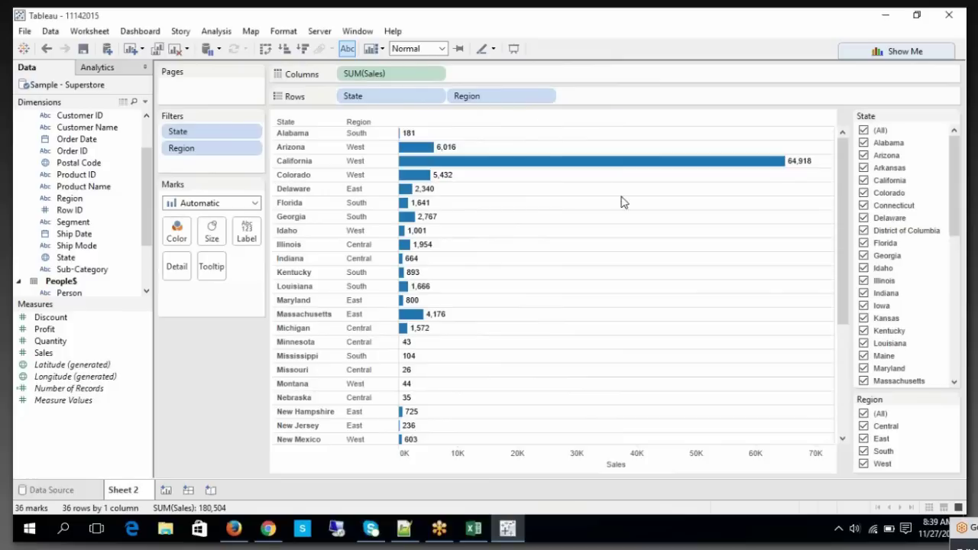
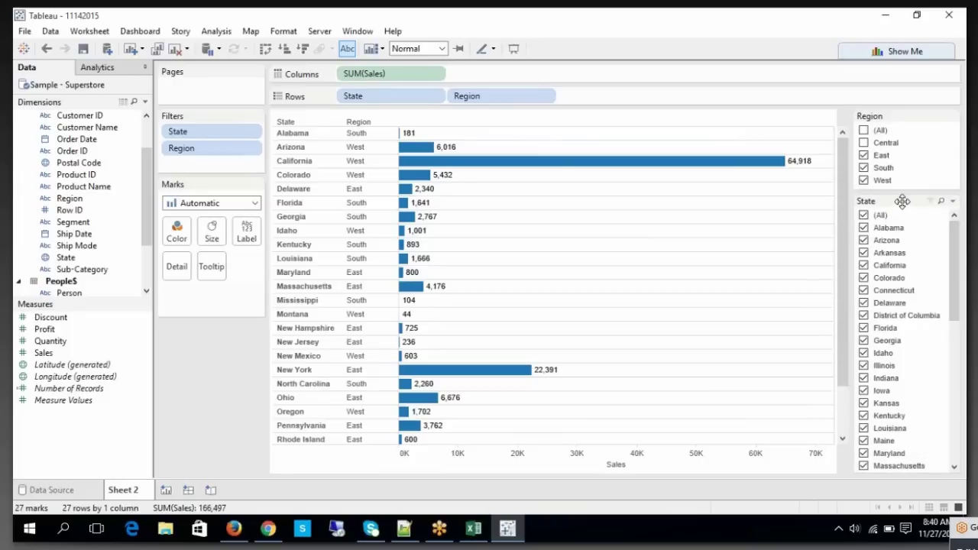
Examine the State quick filter's value options and its full list of states
{"action": "left_click", "coordinate": [952, 202]}
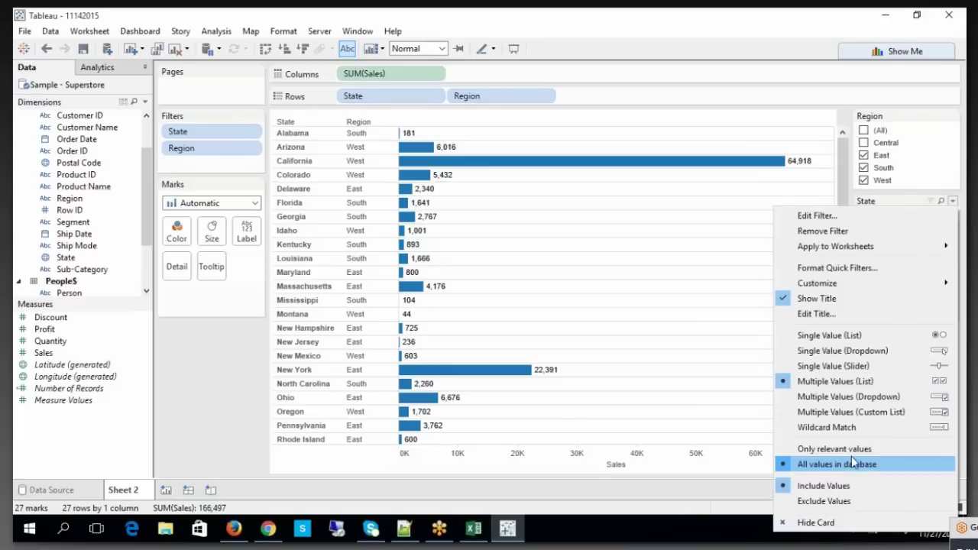
{"action": "left_click", "coordinate": [920, 119]}
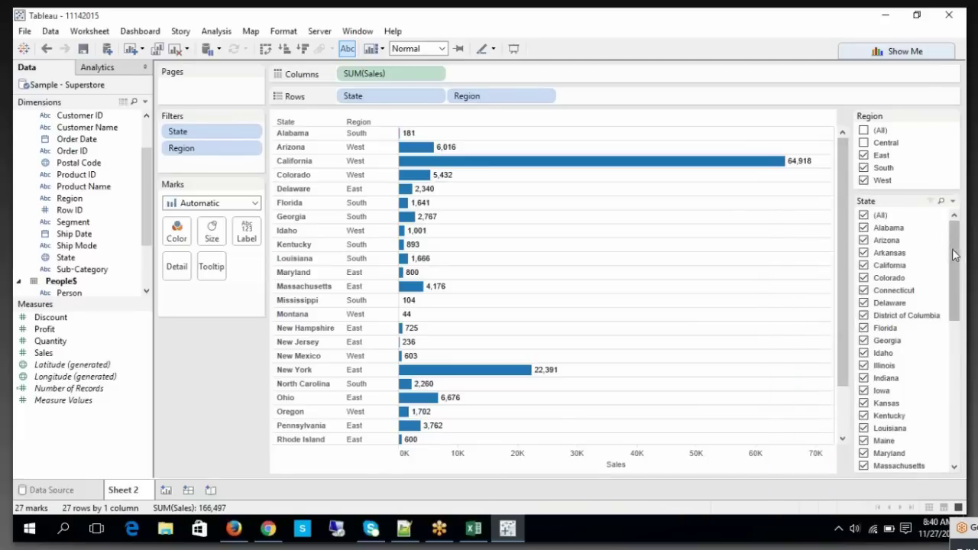
{"action": "scroll", "coordinate": [924, 366], "scroll_direction": "down", "scroll_amount": 10}
{"action": "left_click_drag", "start_coordinate": [956, 353], "coordinate": [967, 216]}
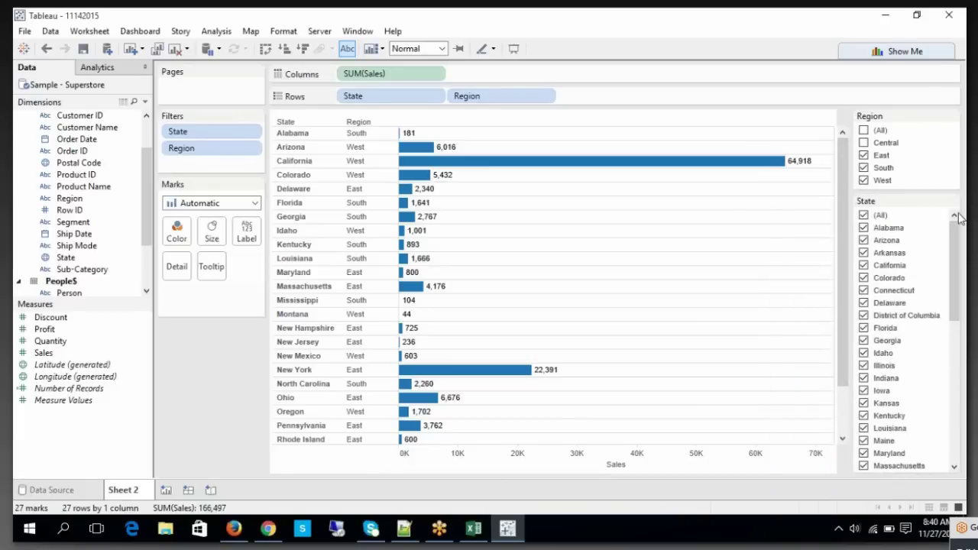
Reselect Central in the Region filter, and deselect and reselect East
{"action": "left_click", "coordinate": [865, 143]}
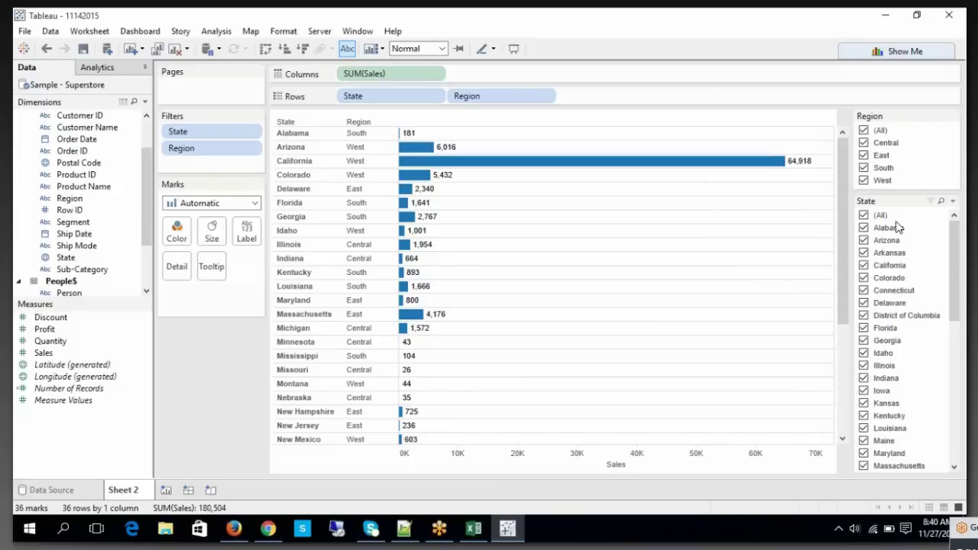
{"action": "left_click", "coordinate": [864, 155]}
{"action": "left_click", "coordinate": [864, 155]}
Check the Region filter's options and review the Only relevant values and All values in database notes in Excel
{"action": "left_click", "coordinate": [953, 117]}
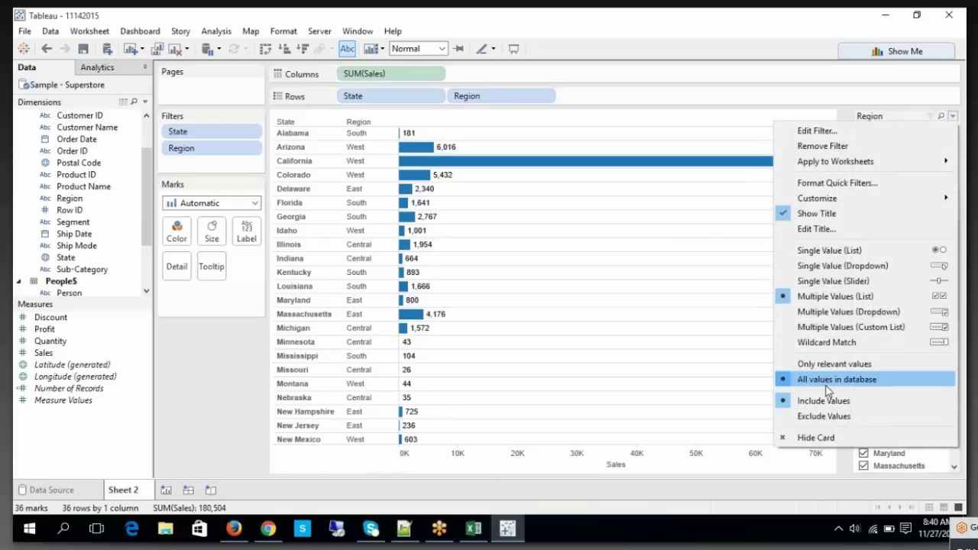
{"action": "left_click", "coordinate": [473, 528]}
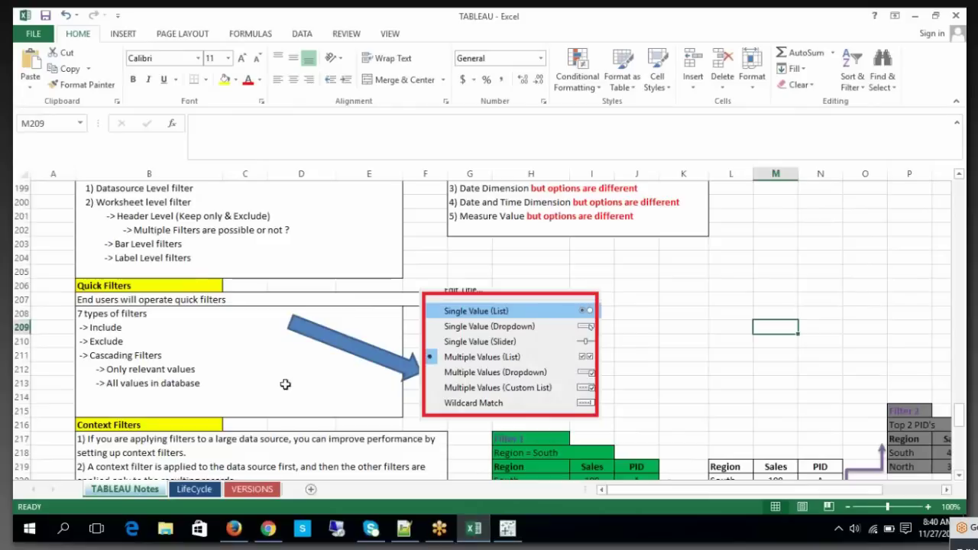
{"action": "double_click", "coordinate": [199, 341]}
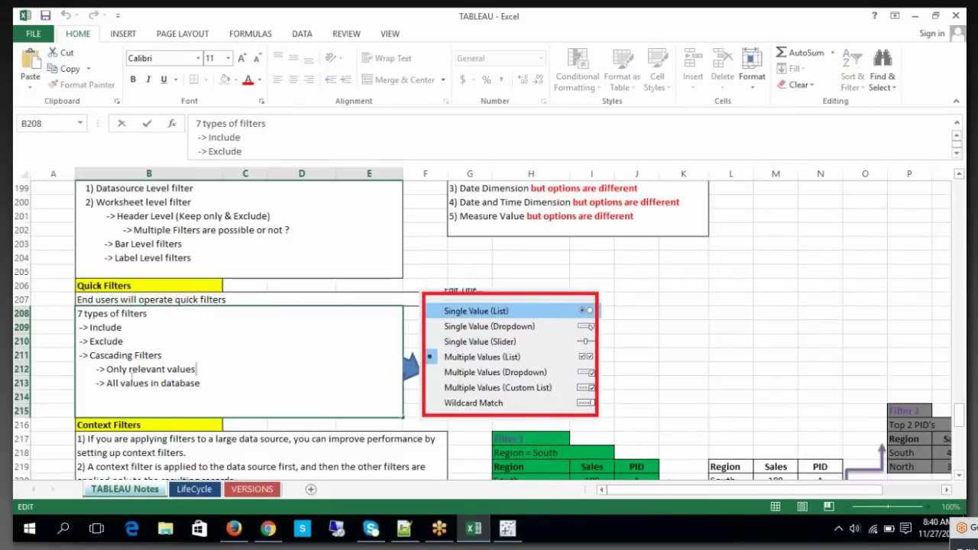
{"action": "left_click_drag", "start_coordinate": [196, 369], "coordinate": [107, 369]}
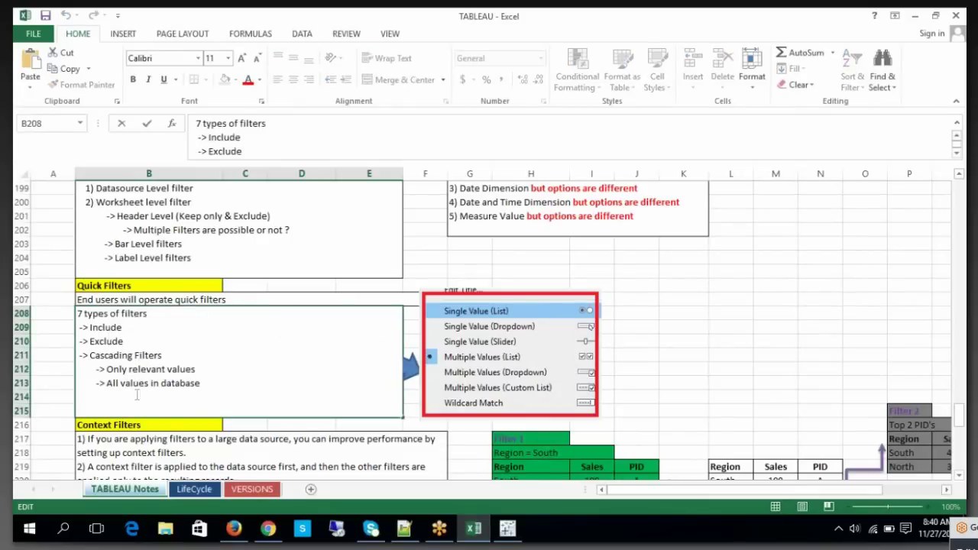
{"action": "left_click_drag", "start_coordinate": [200, 383], "coordinate": [107, 383]}
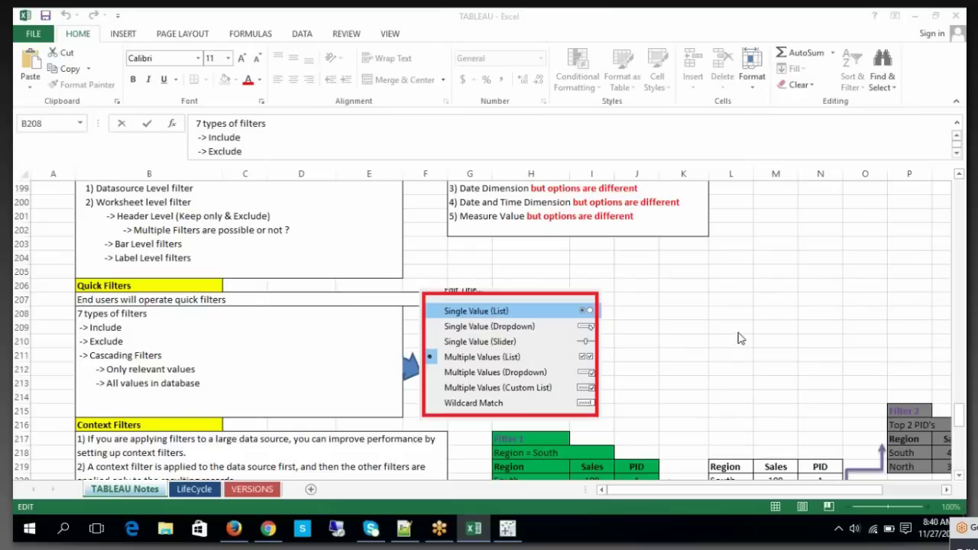
Switch back to Tableau, set the State filter to Only relevant values, and limit the Region filter to Central
{"action": "left_click", "coordinate": [507, 528]}
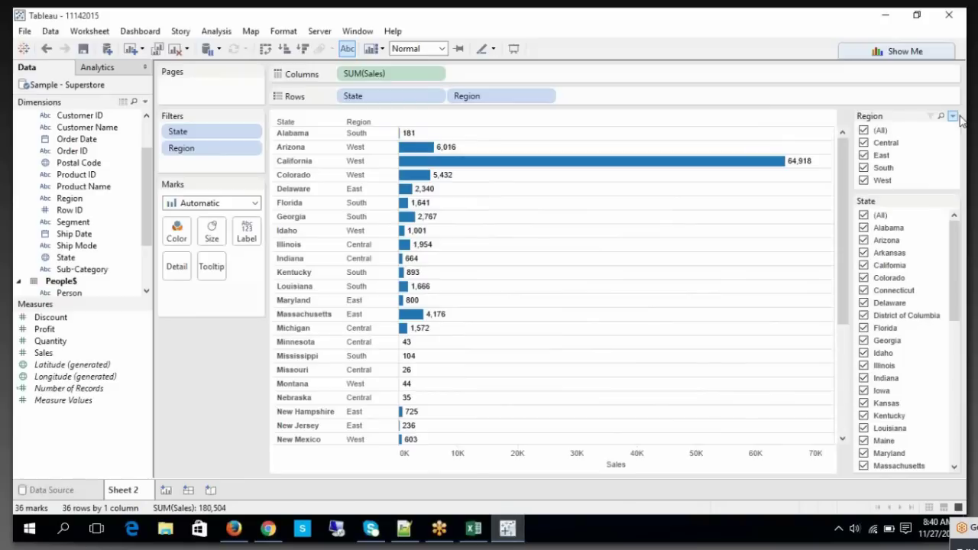
{"action": "left_click", "coordinate": [952, 202]}
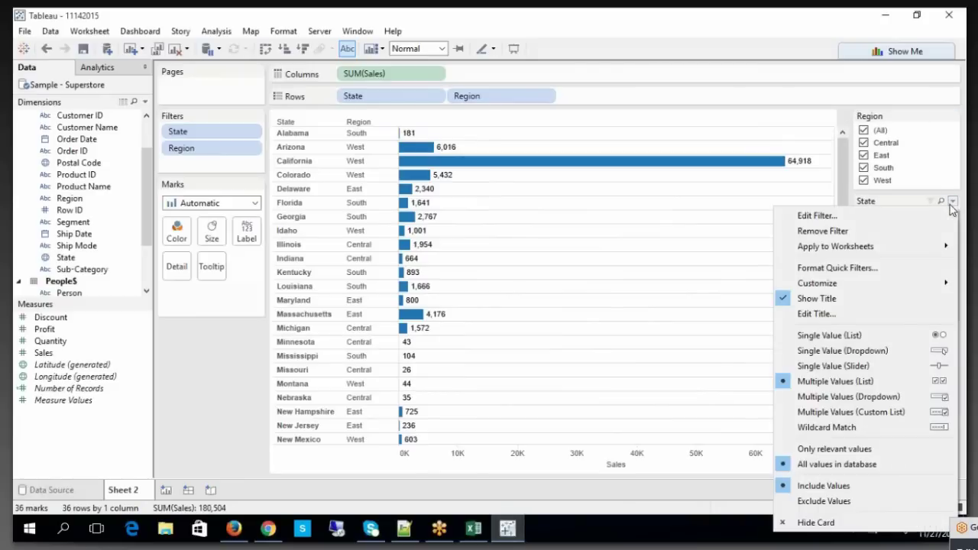
{"action": "left_click", "coordinate": [877, 451]}
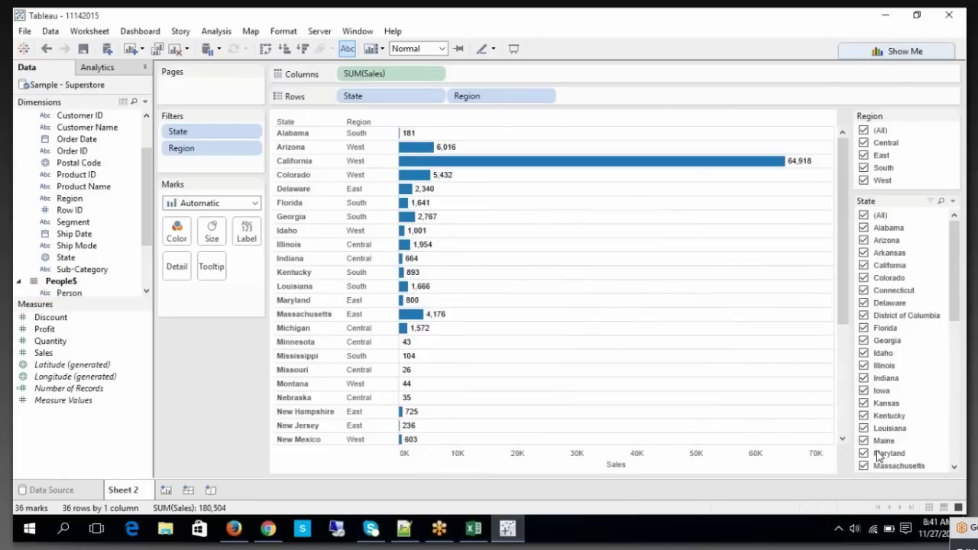
{"action": "left_click", "coordinate": [864, 131]}
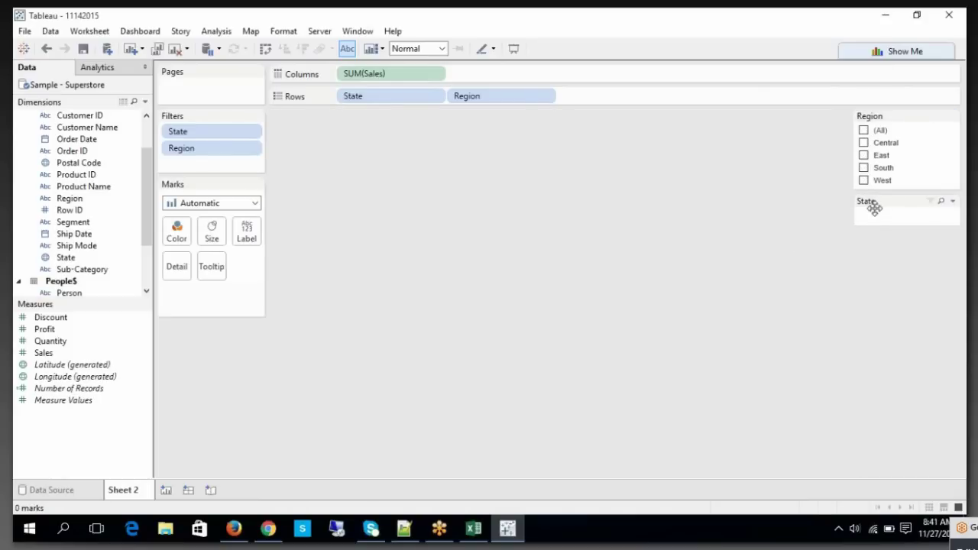
{"action": "left_click", "coordinate": [864, 144]}
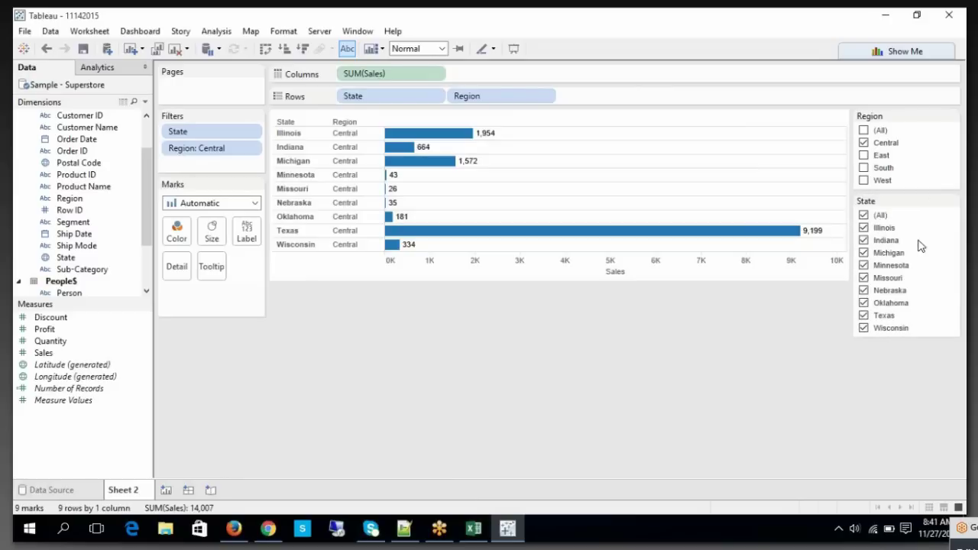
Limit the Region filter to East and check the State filter's value options
{"action": "left_click", "coordinate": [863, 155]}
{"action": "left_click", "coordinate": [863, 143]}
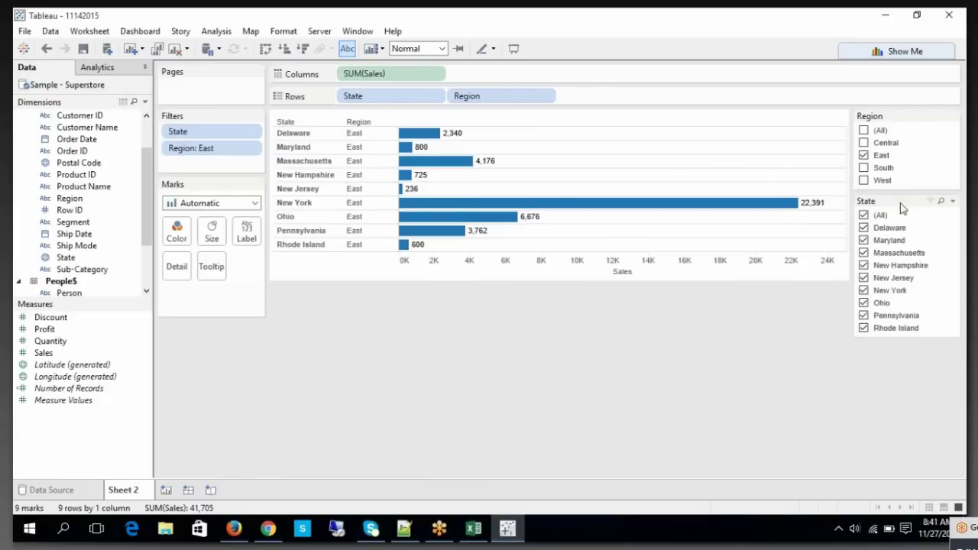
{"action": "left_click", "coordinate": [951, 202]}
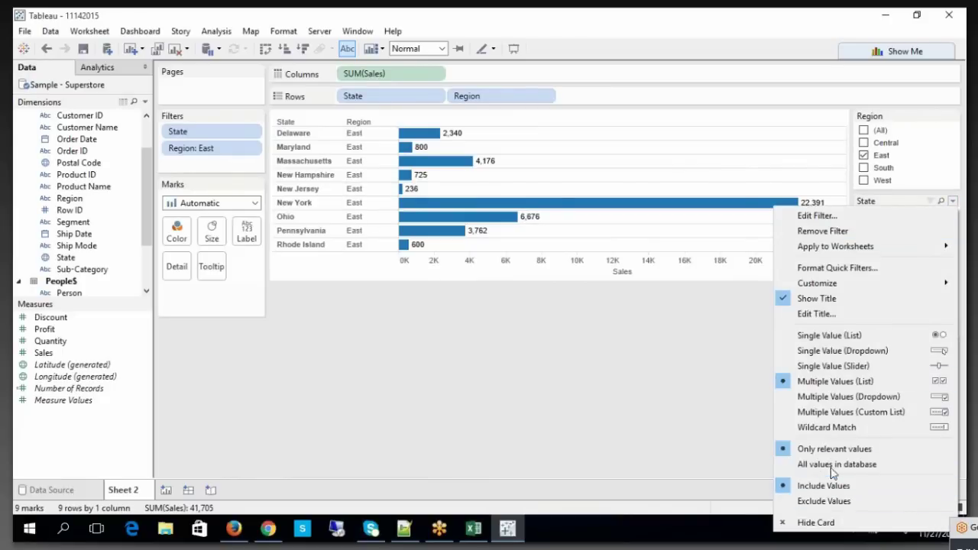
{"action": "left_click", "coordinate": [694, 439]}
Limit the Region filter to South, and switch it to West only
{"action": "left_click", "coordinate": [865, 168]}
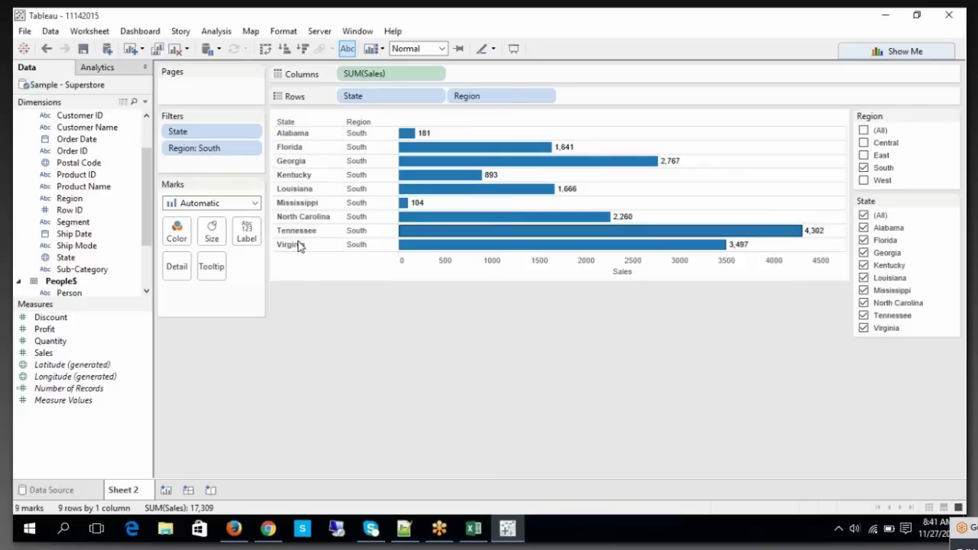
{"action": "left_click", "coordinate": [864, 180]}
{"action": "left_click", "coordinate": [863, 167]}
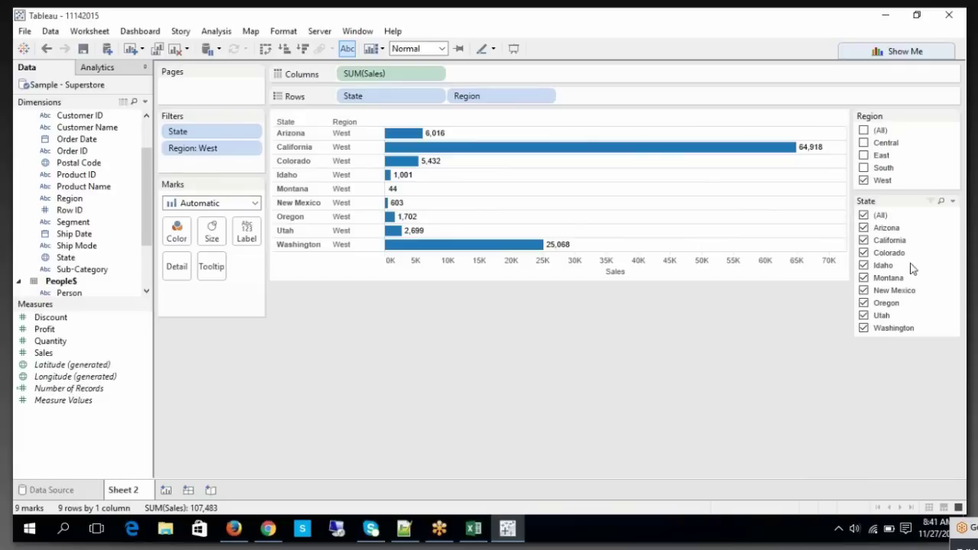
Set the State filter to All values in database, and add Central, East and South to the Region filter
{"action": "left_click", "coordinate": [953, 200]}
{"action": "left_click", "coordinate": [876, 465]}
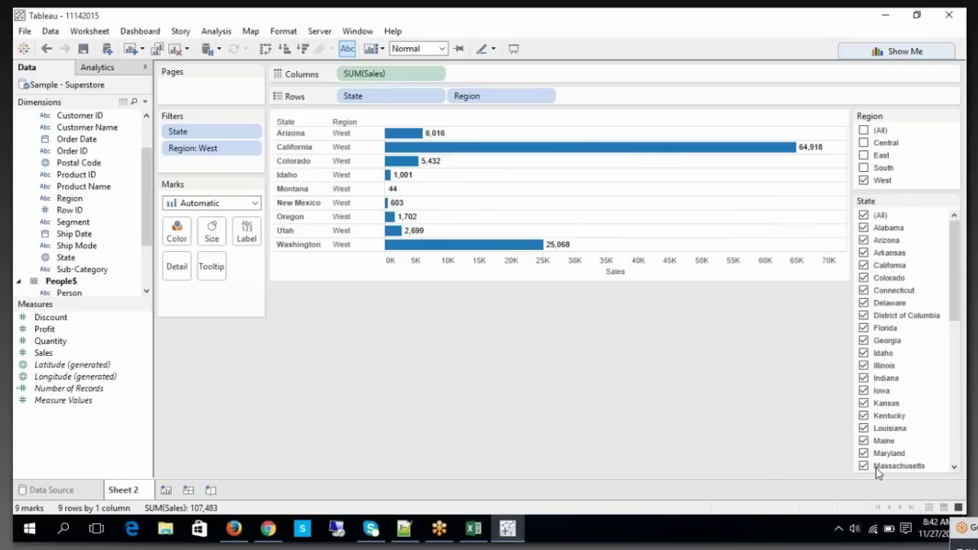
{"action": "left_click", "coordinate": [864, 143]}
{"action": "left_click", "coordinate": [865, 155]}
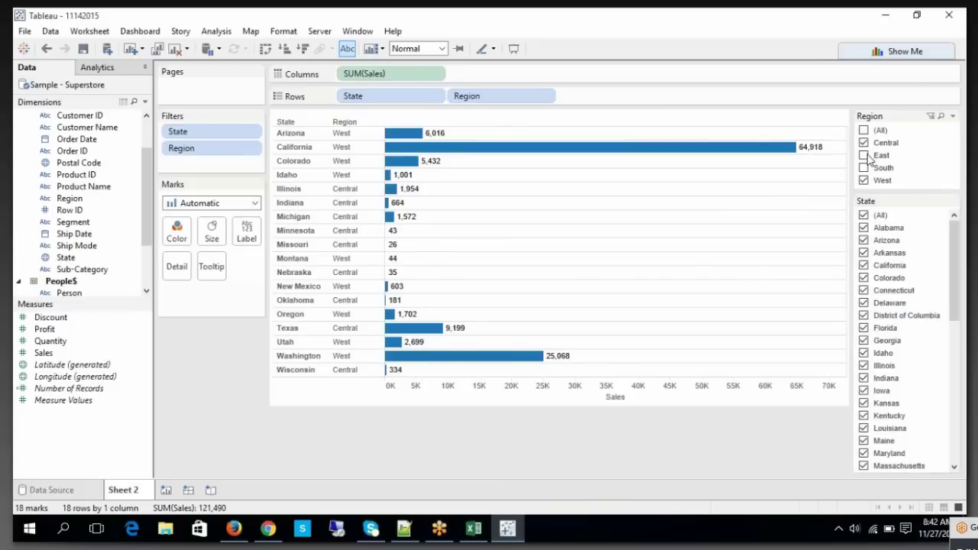
{"action": "left_click", "coordinate": [864, 167]}
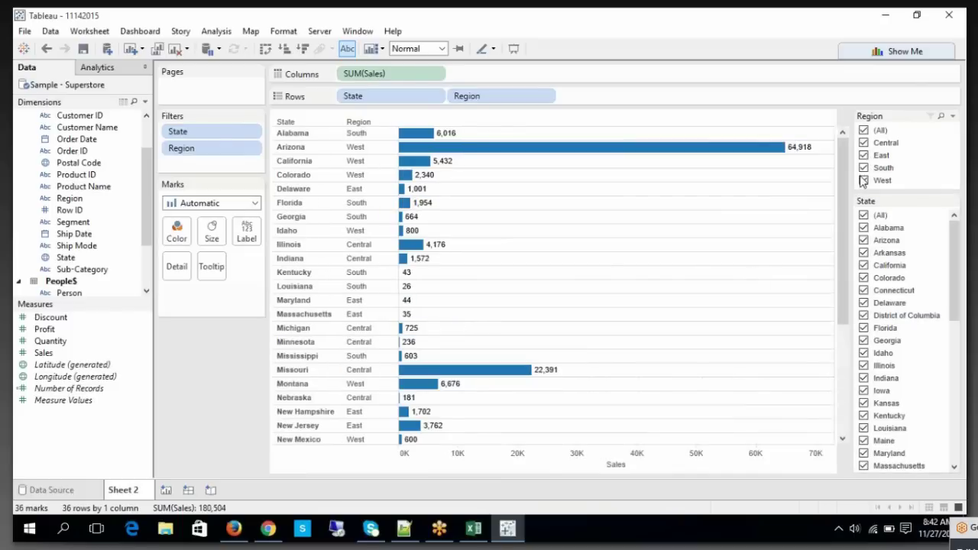
Deselect and reselect all regions in the Region filter, review the states in the chart, and exclude East
{"action": "left_click", "coordinate": [864, 131]}
{"action": "left_click", "coordinate": [864, 130]}
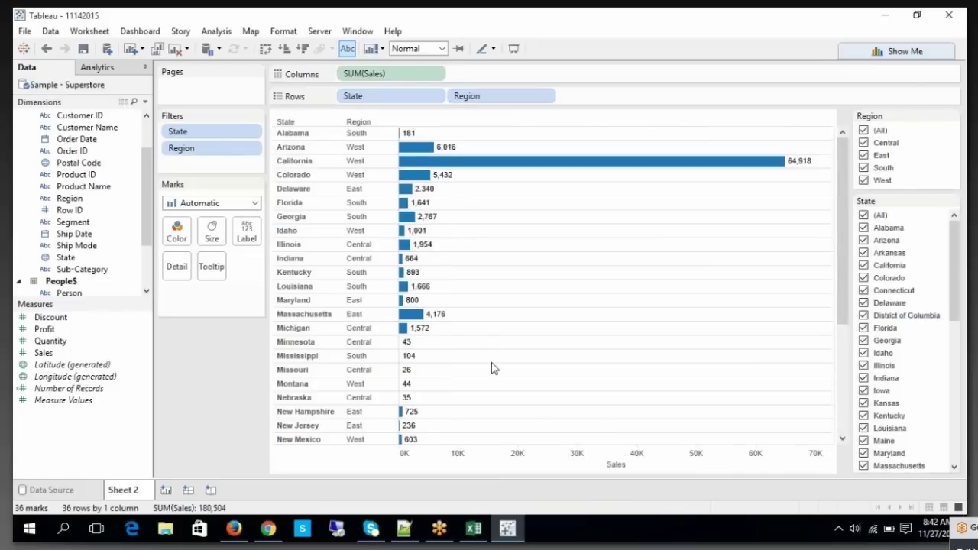
{"action": "scroll", "coordinate": [467, 380], "scroll_direction": "down", "scroll_amount": 5}
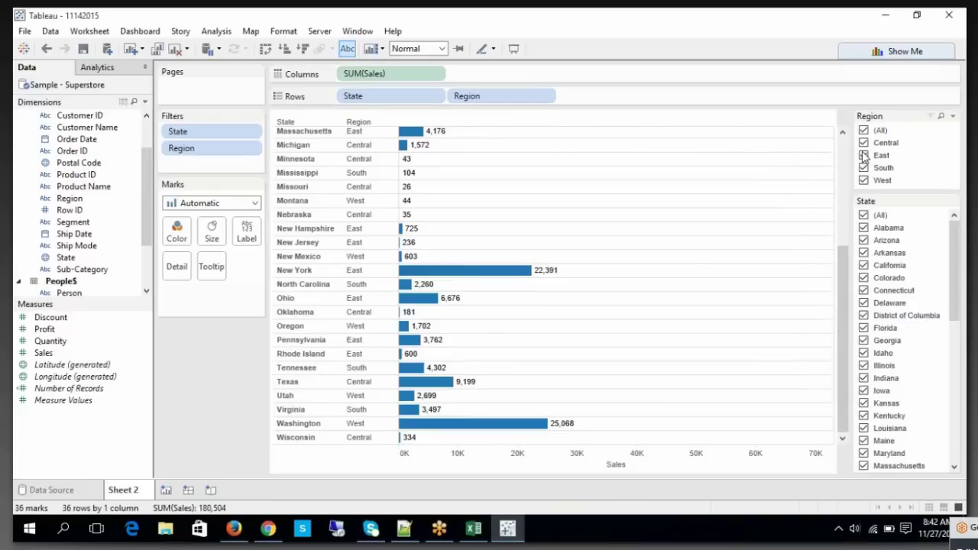
{"action": "left_click", "coordinate": [864, 155]}
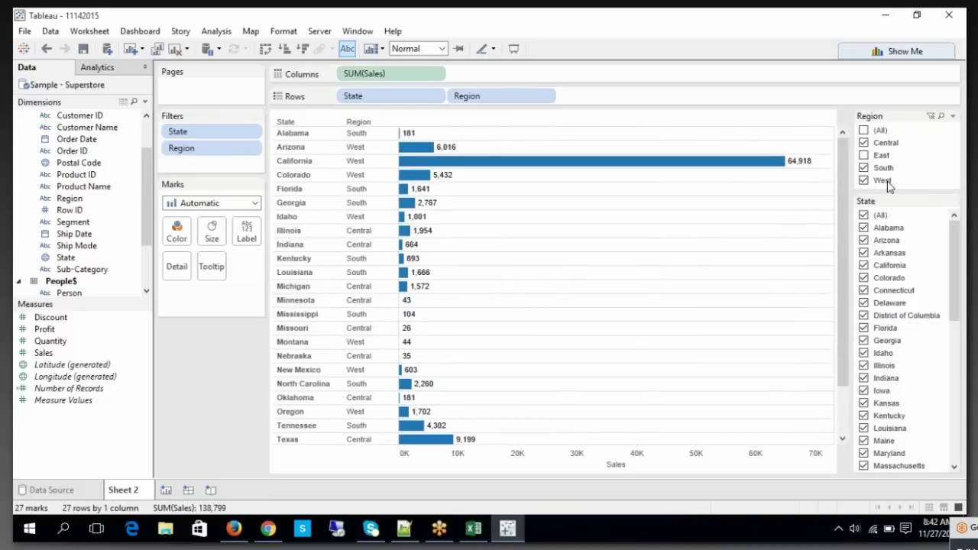
Set the State filter to Only relevant values and limit the Region filter to Central
{"action": "left_click", "coordinate": [953, 203]}
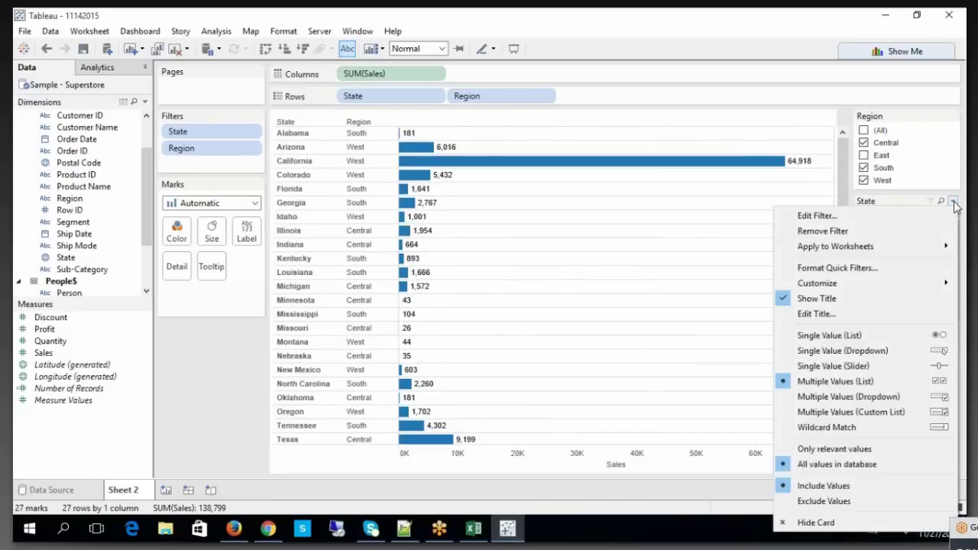
{"action": "left_click", "coordinate": [887, 451]}
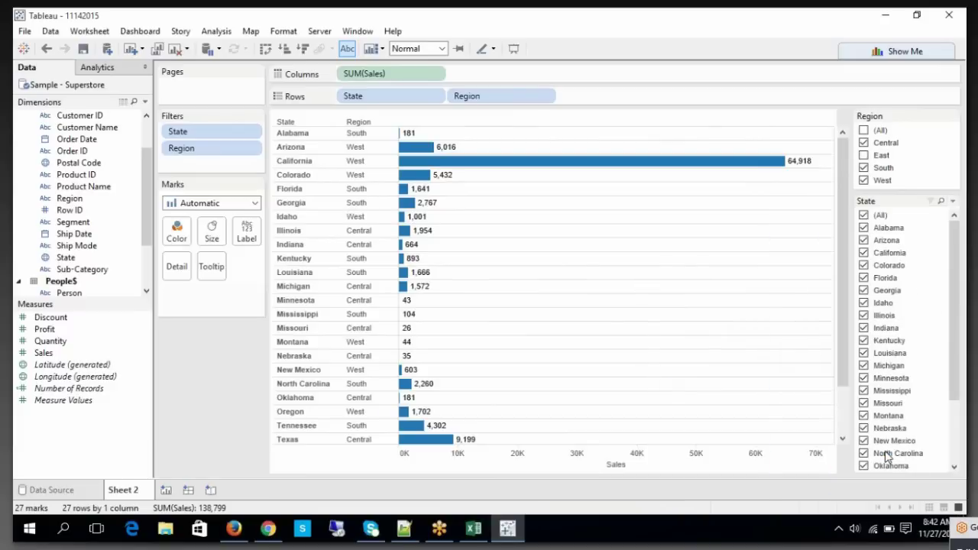
{"action": "left_click", "coordinate": [864, 168]}
{"action": "left_click", "coordinate": [864, 180]}
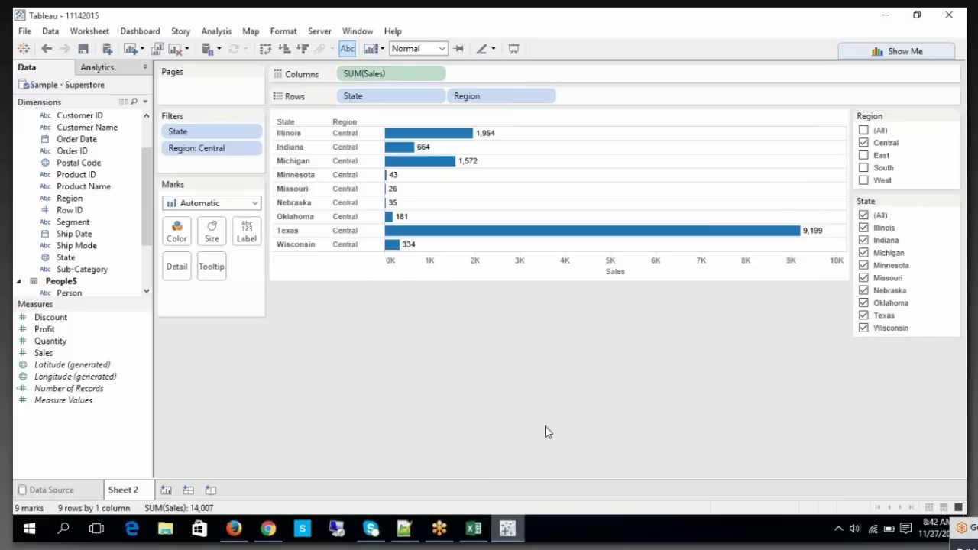
{"action": "mouse_move", "coordinate": [507, 529]}
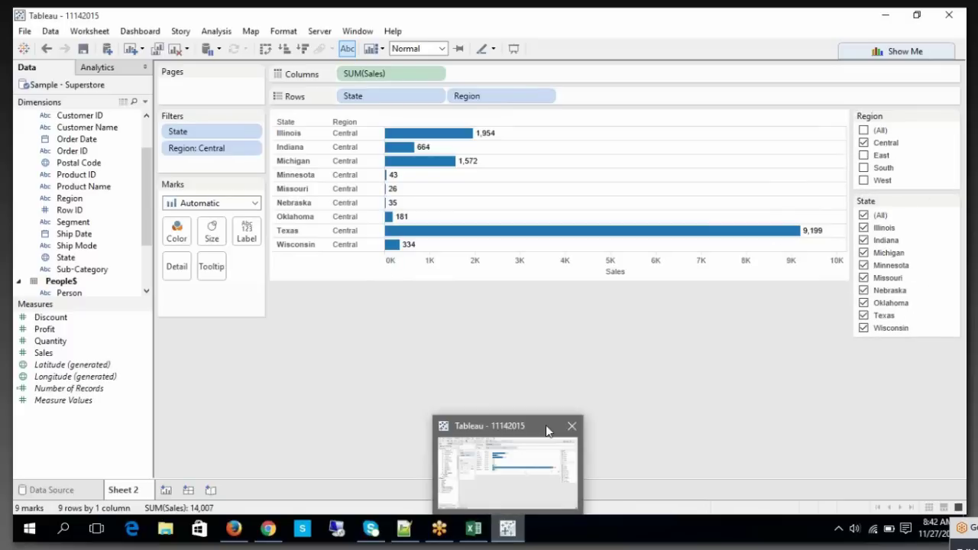